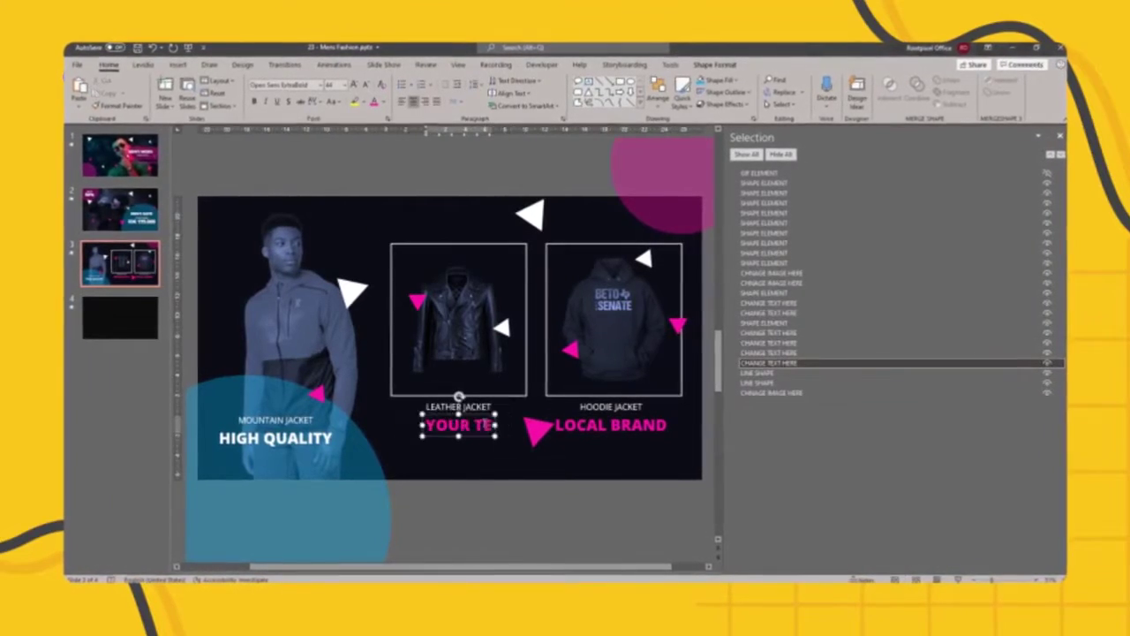
Switch to another presentation, bringing up the Pasta Delicious deck at slide 3.
{"action": "left_click", "coordinate": [75, 66]}
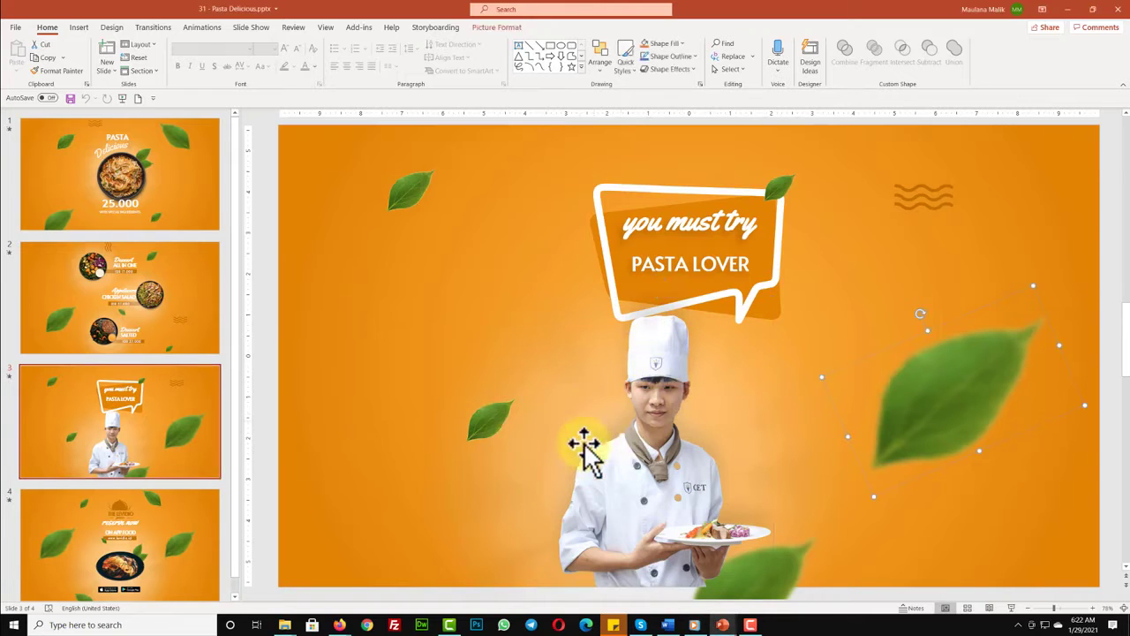
Swap the chef picture on slide 3 for the presenter PNG and preview the slide's animations.
{"action": "key", "text": "Delete"}
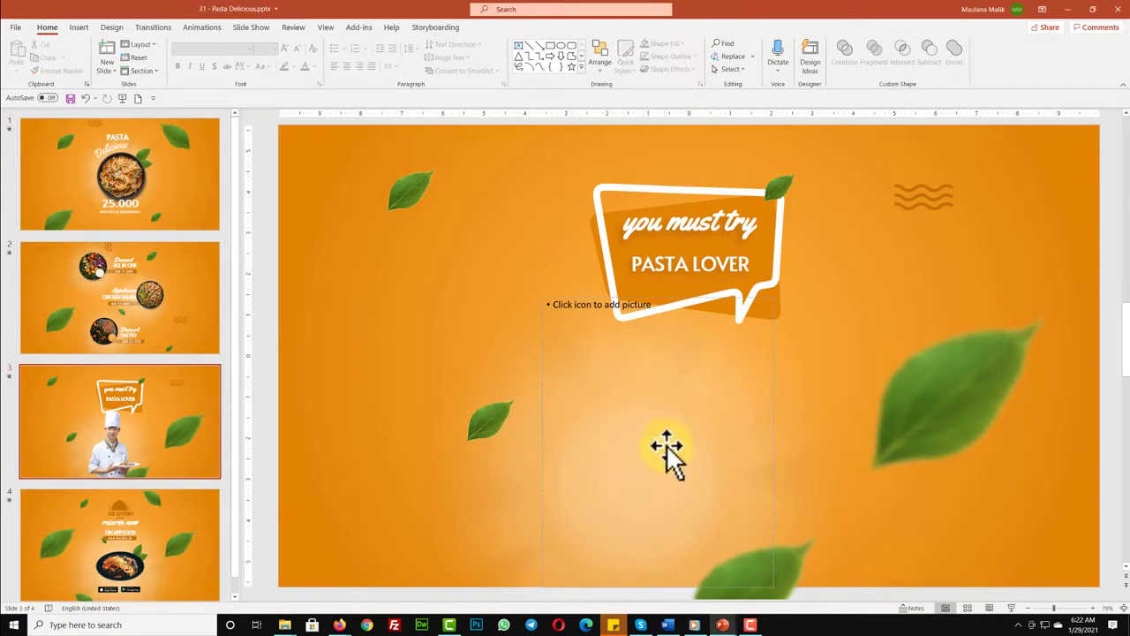
{"action": "left_click", "coordinate": [658, 441]}
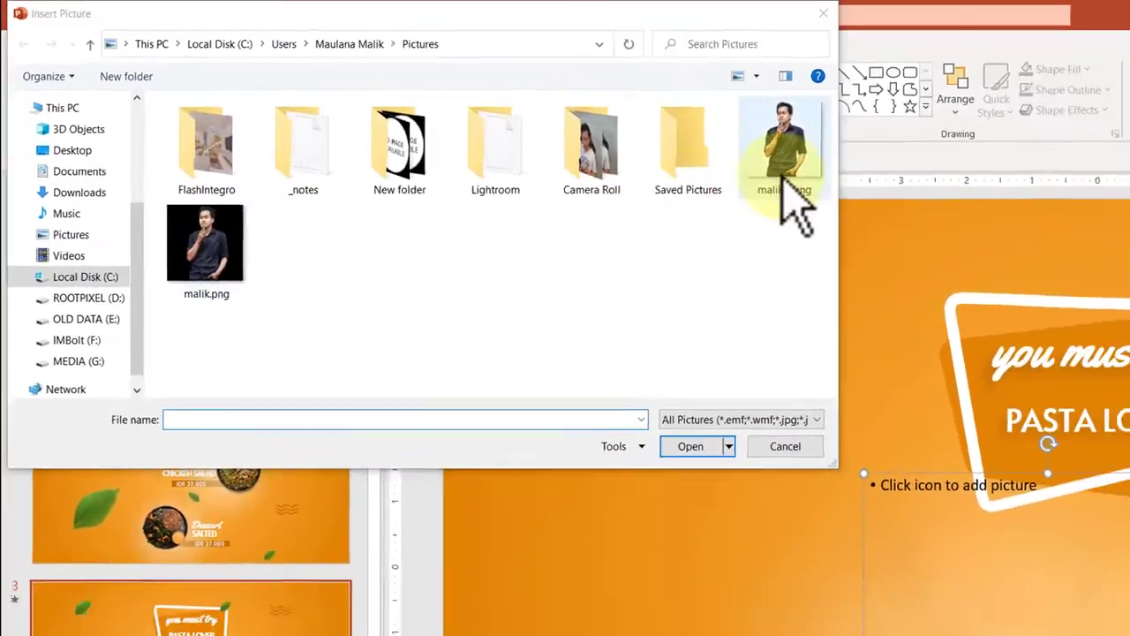
{"action": "double_click", "coordinate": [892, 177]}
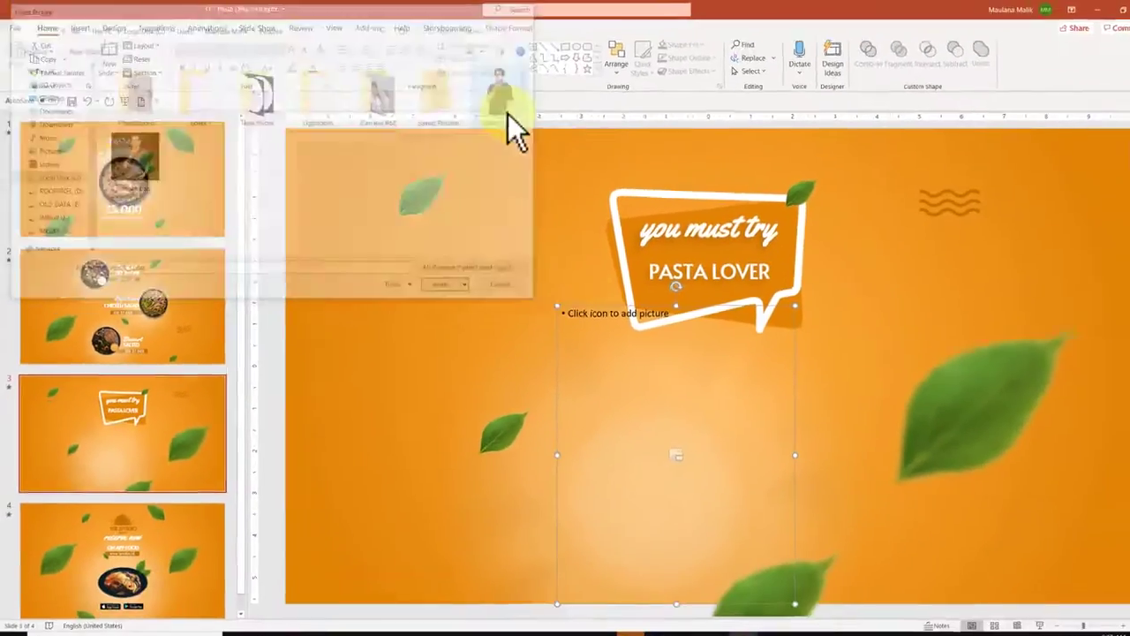
{"action": "left_click", "coordinate": [10, 375]}
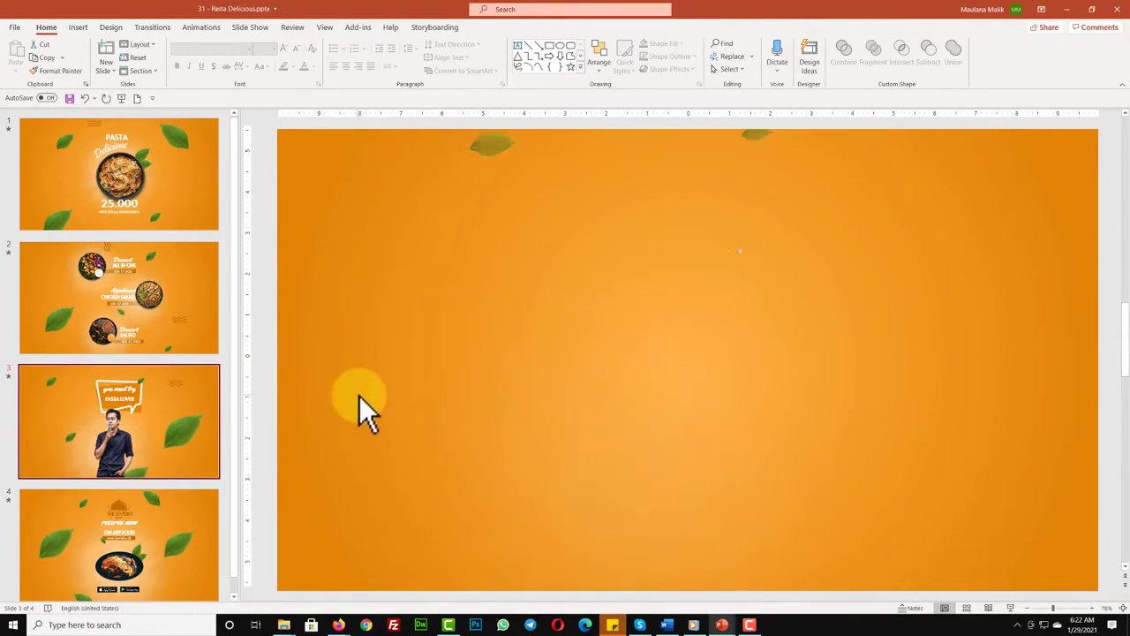
Stop the animation preview and bring slide 3 with the presenter photo back into the editing view.
{"action": "left_click", "coordinate": [135, 315]}
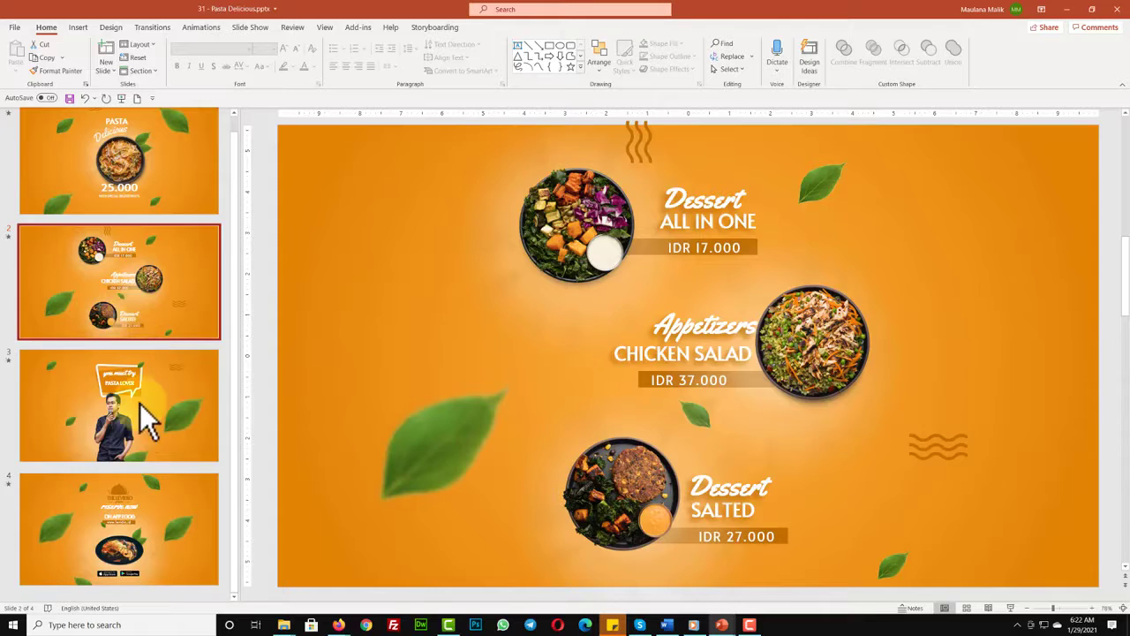
{"action": "left_click", "coordinate": [141, 406]}
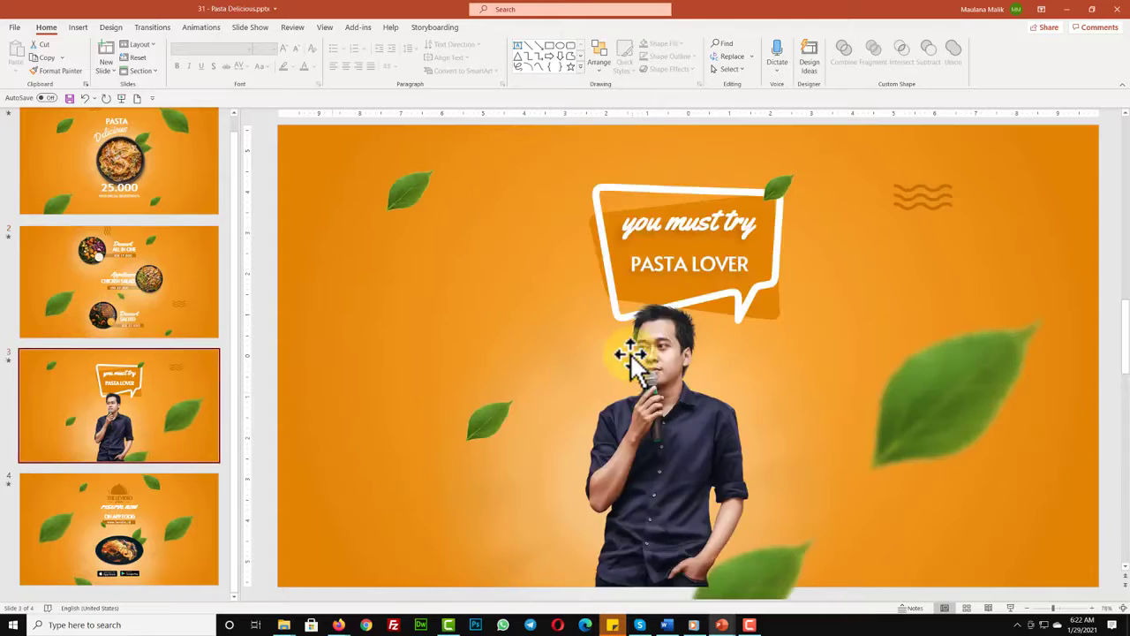
{"action": "key", "text": "Up"}
{"action": "left_click", "coordinate": [219, 408]}
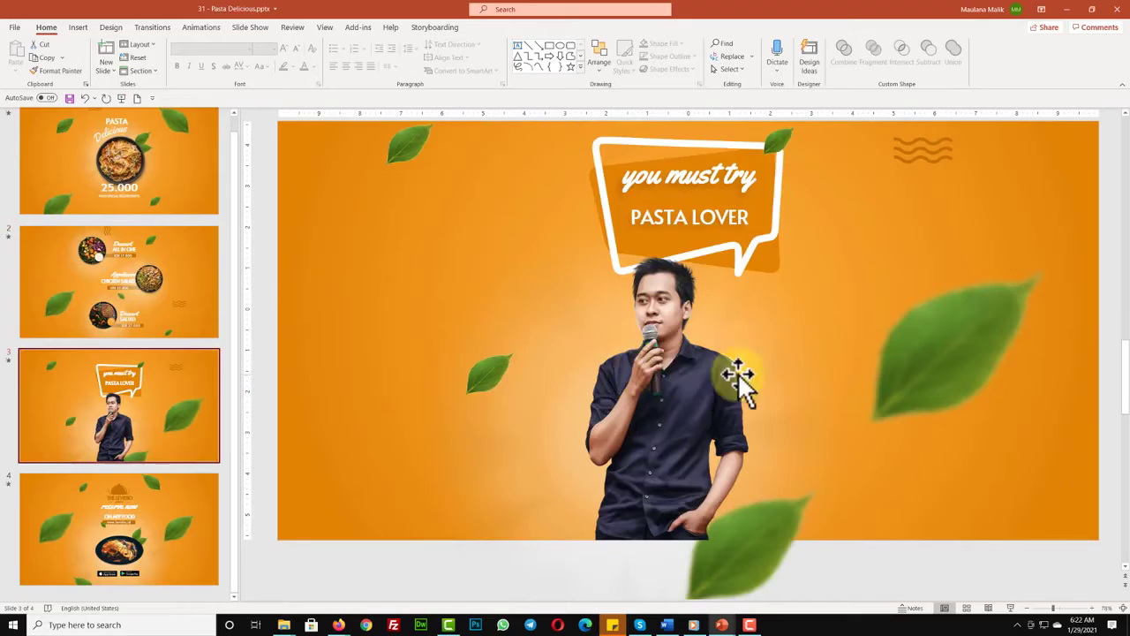
{"action": "scroll", "coordinate": [799, 379], "scroll_direction": "up", "scroll_amount": 2}
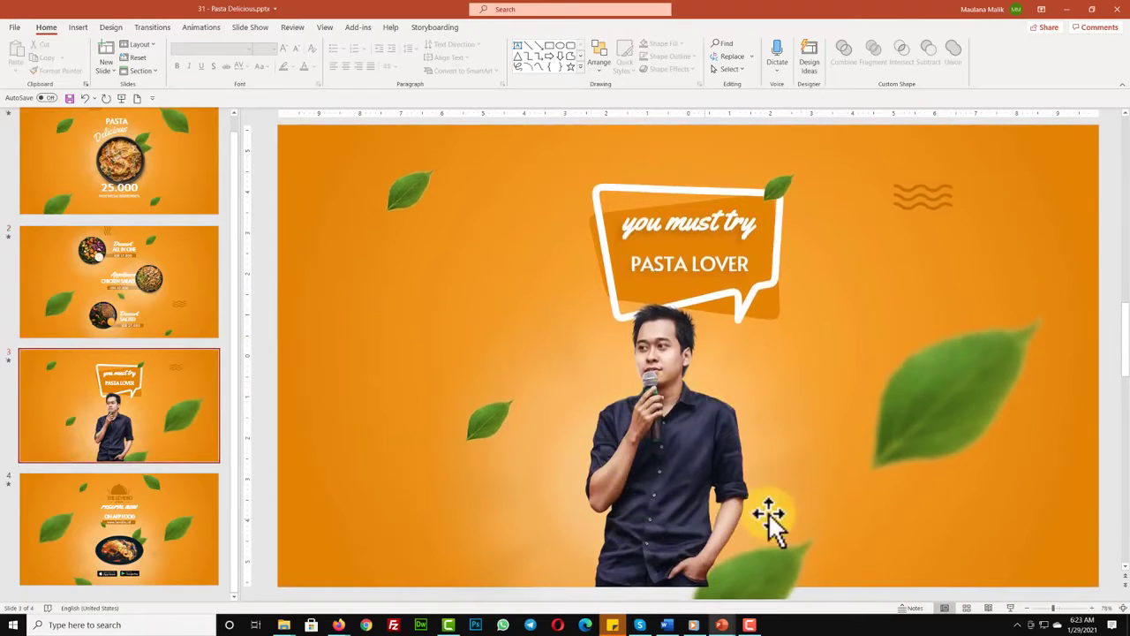
{"action": "mouse_move", "coordinate": [724, 618]}
{"action": "left_click", "coordinate": [378, 584]}
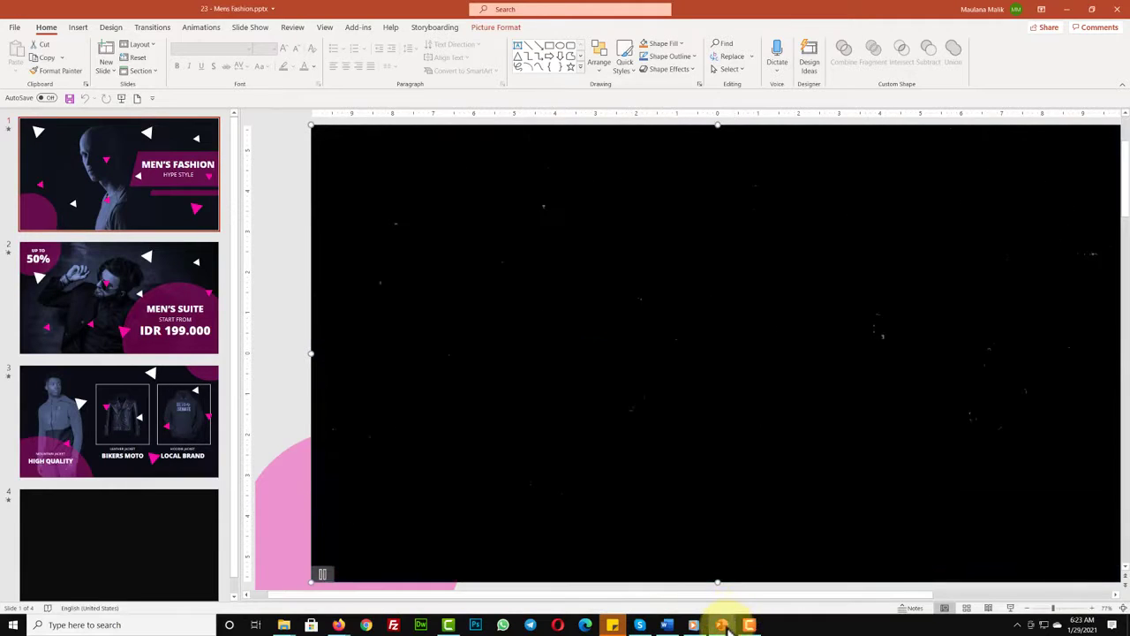
{"action": "mouse_move", "coordinate": [724, 618]}
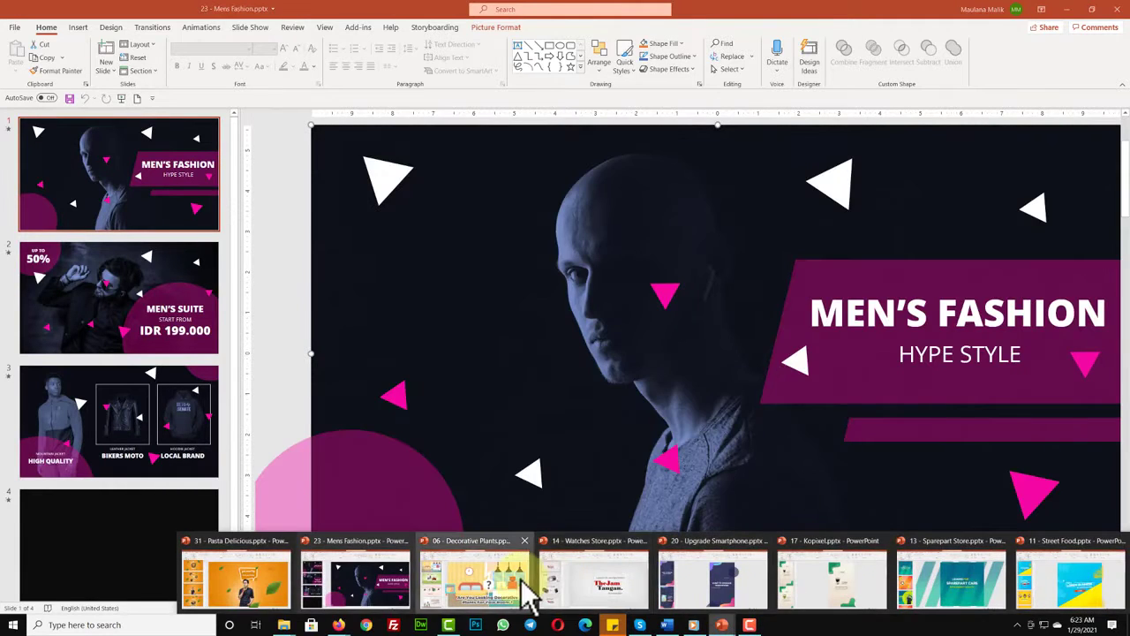
{"action": "left_click", "coordinate": [477, 583]}
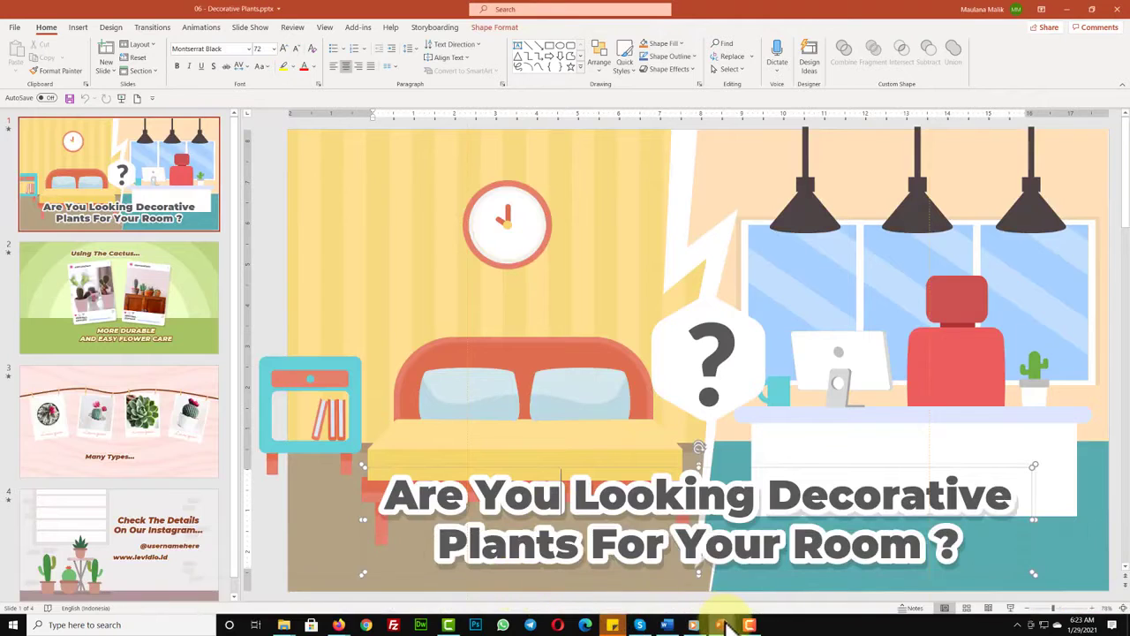
{"action": "mouse_move", "coordinate": [726, 625]}
{"action": "left_click", "coordinate": [678, 602]}
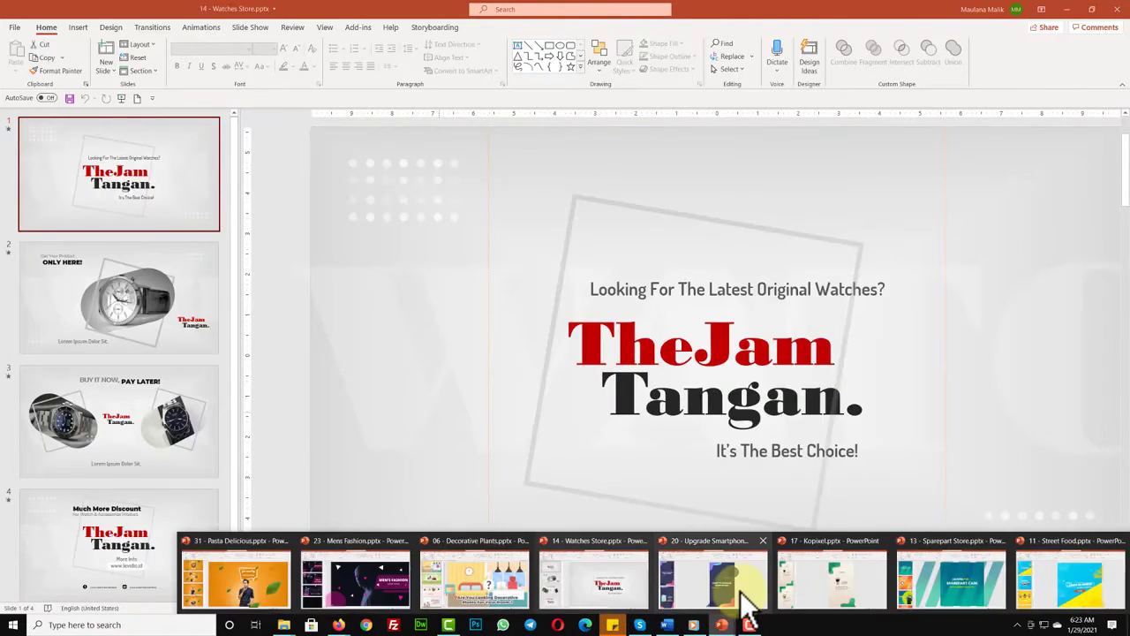
{"action": "left_click", "coordinate": [747, 600]}
{"action": "left_click", "coordinate": [816, 587]}
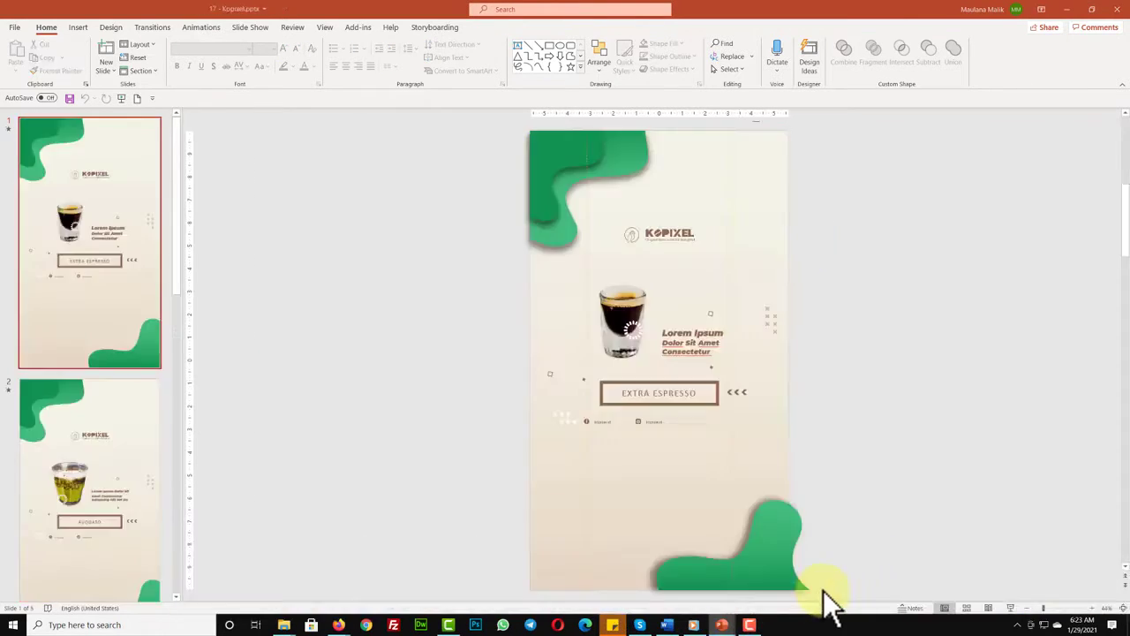
{"action": "left_click", "coordinate": [946, 595]}
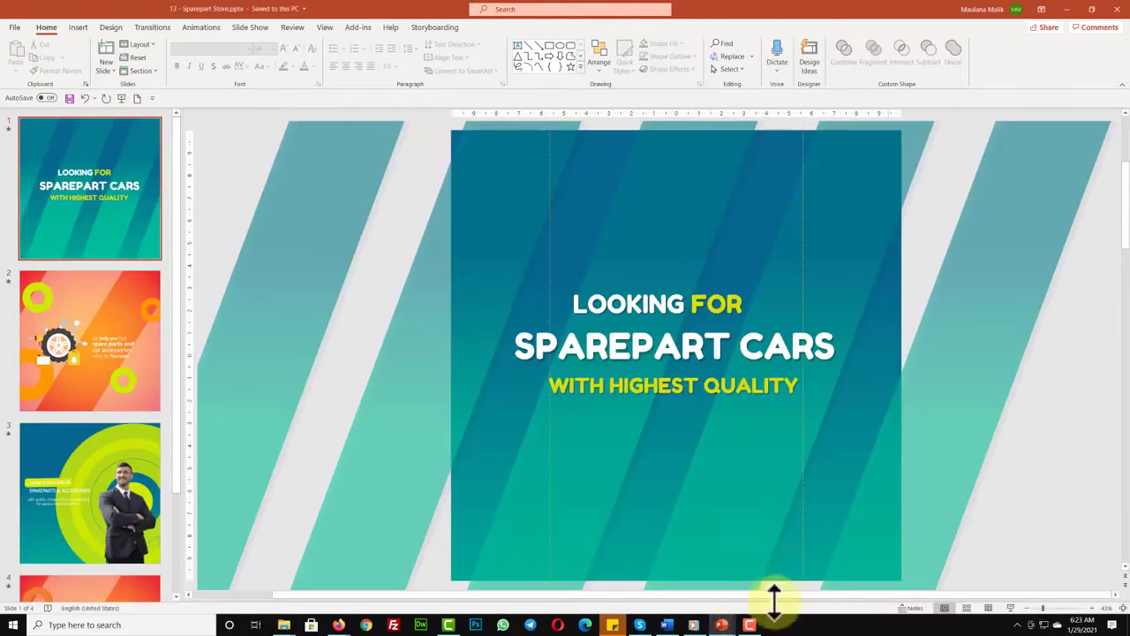
{"action": "left_click", "coordinate": [285, 588]}
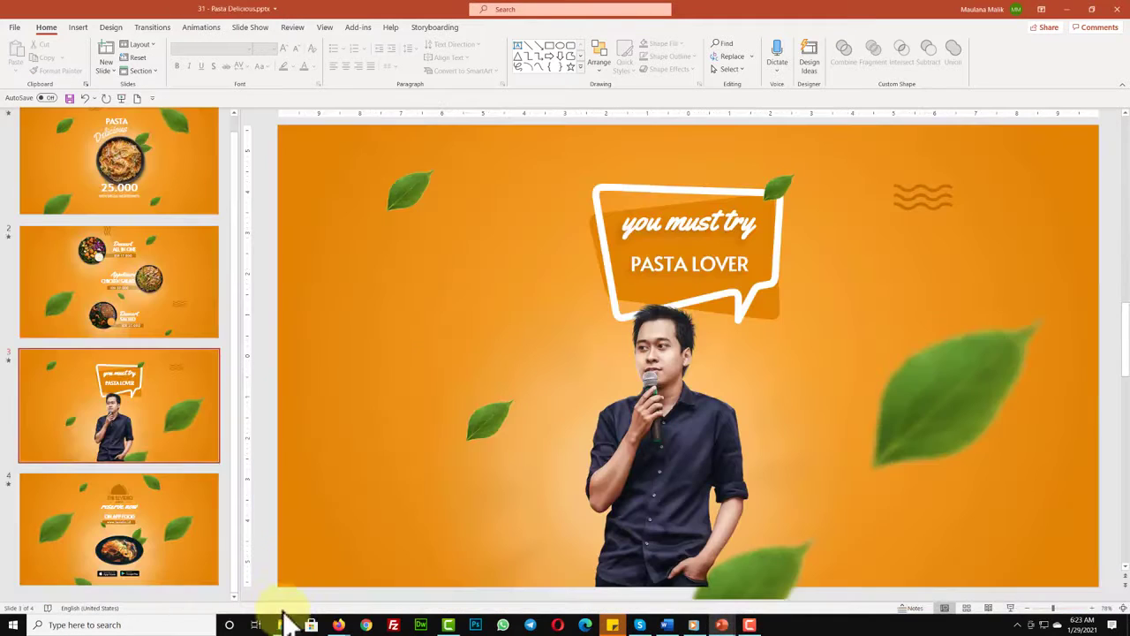
Bring up File Explorer and open the Module #1 Multipurpose Promo Video Templates folder.
{"action": "mouse_move", "coordinate": [289, 630]}
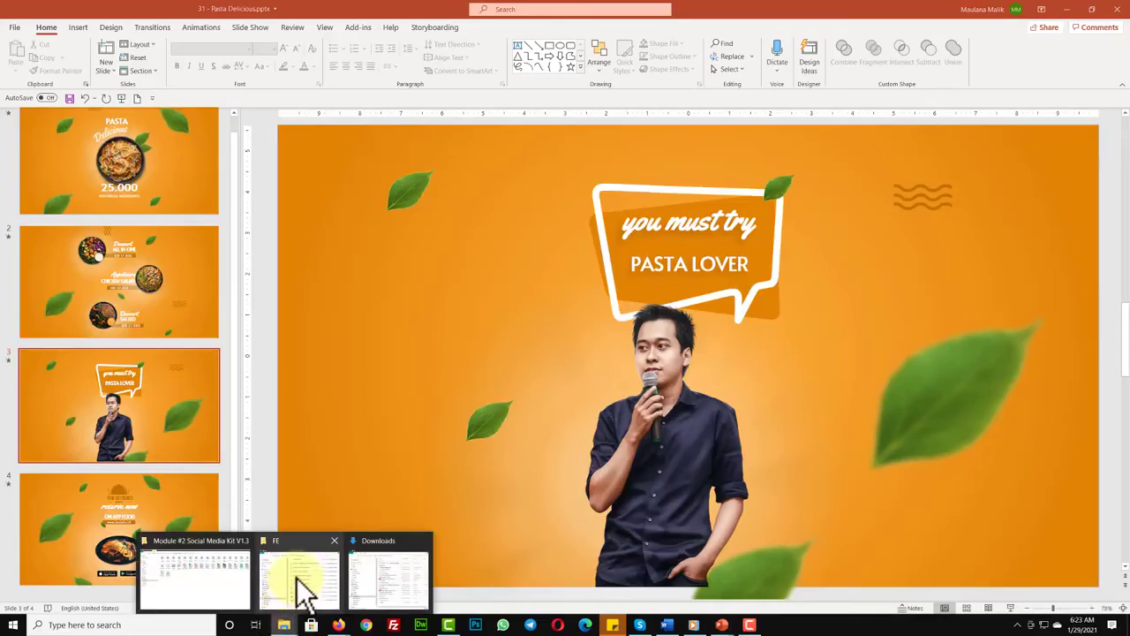
{"action": "left_click", "coordinate": [300, 590]}
{"action": "left_click", "coordinate": [371, 267]}
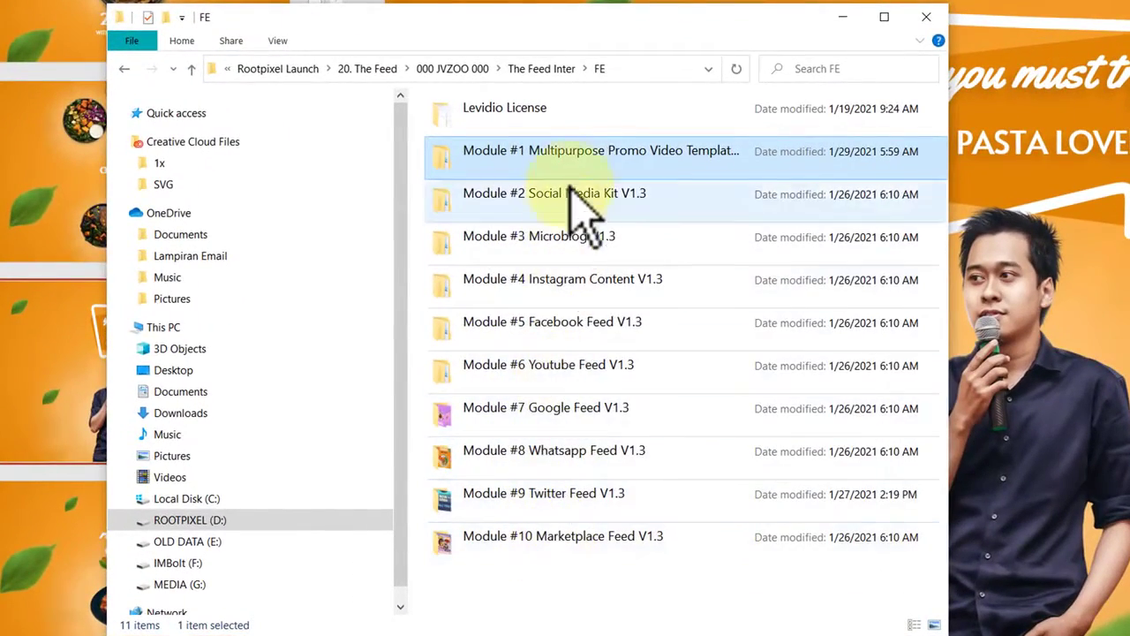
{"action": "double_click", "coordinate": [568, 157]}
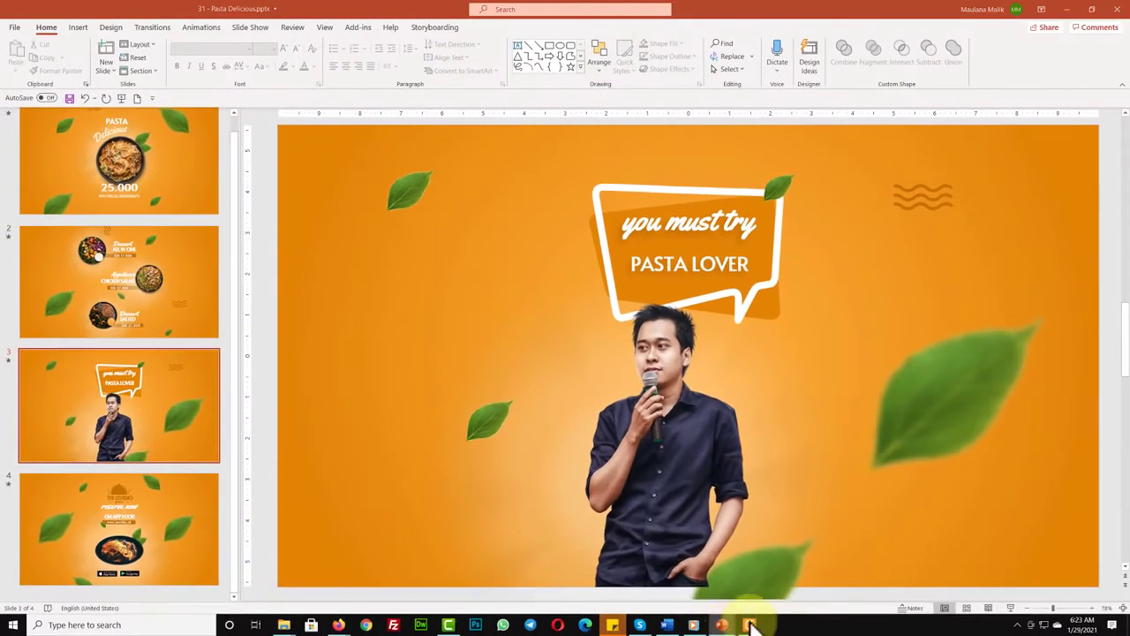
Flip to the Sparepart Store and Upgrade Smartphone decks, replaying slide 1's entrance animation.
{"action": "mouse_move", "coordinate": [721, 624]}
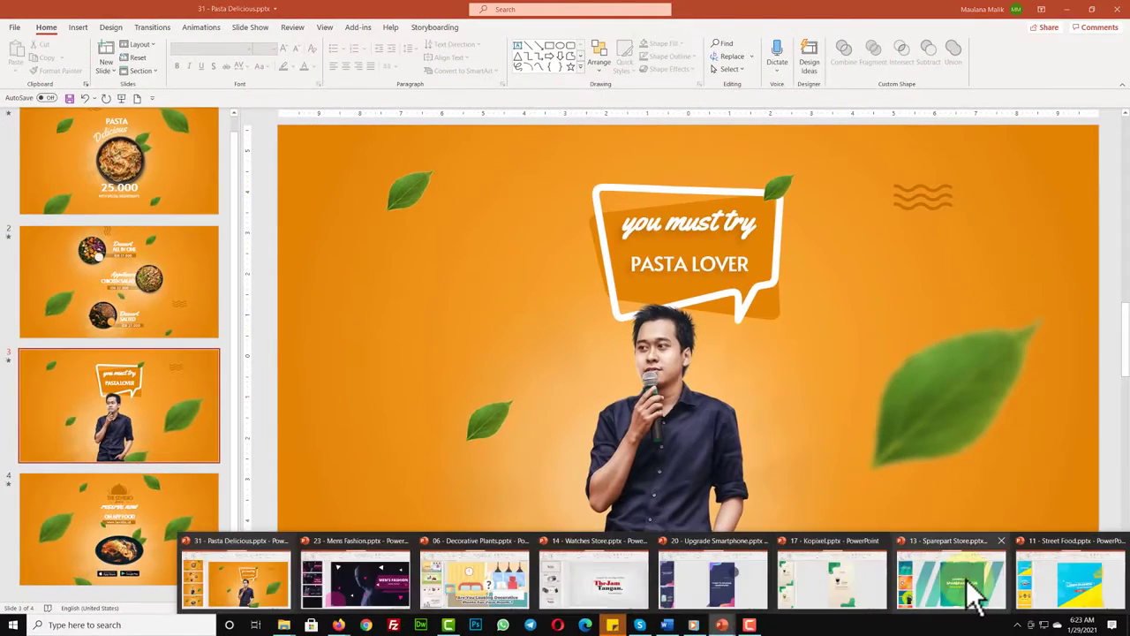
{"action": "left_click", "coordinate": [974, 597]}
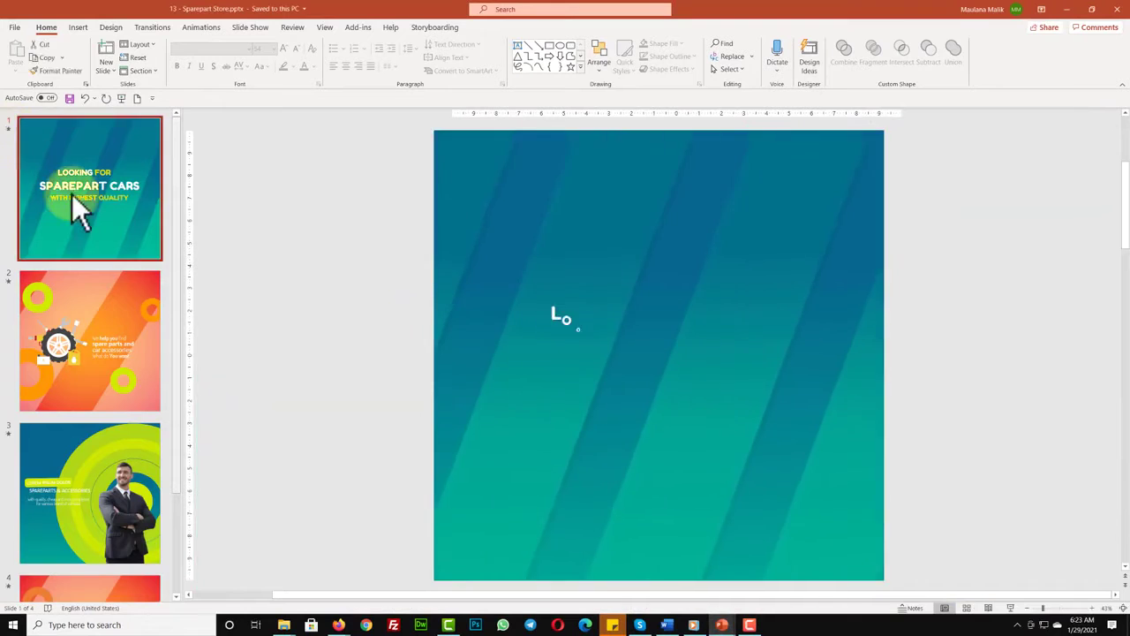
{"action": "mouse_move", "coordinate": [721, 624]}
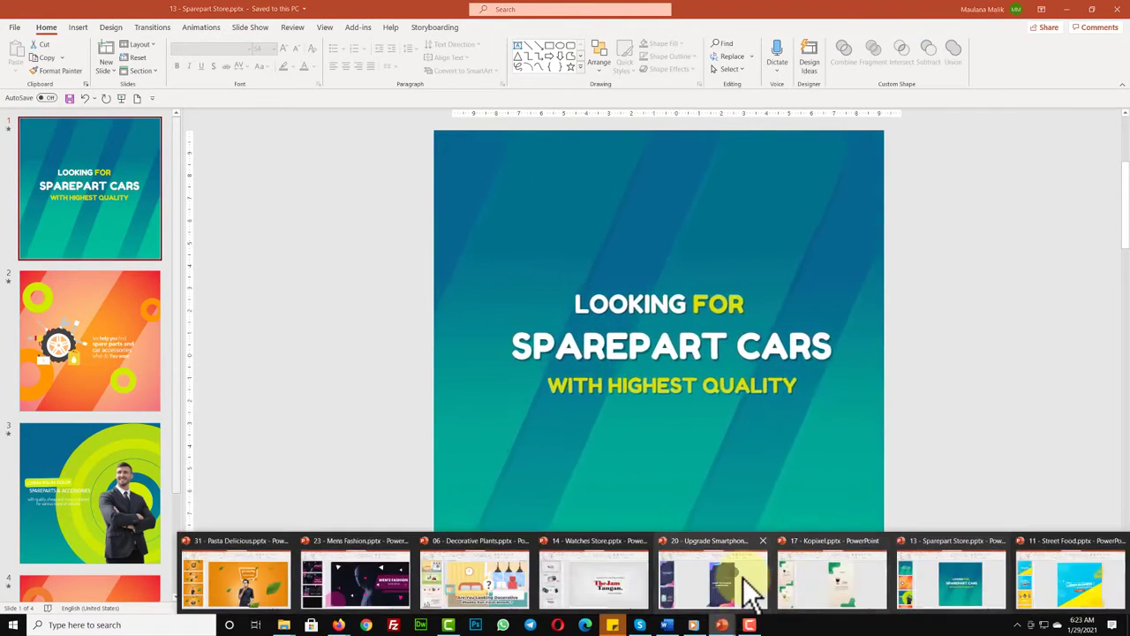
{"action": "left_click", "coordinate": [742, 587]}
{"action": "left_click", "coordinate": [7, 130]}
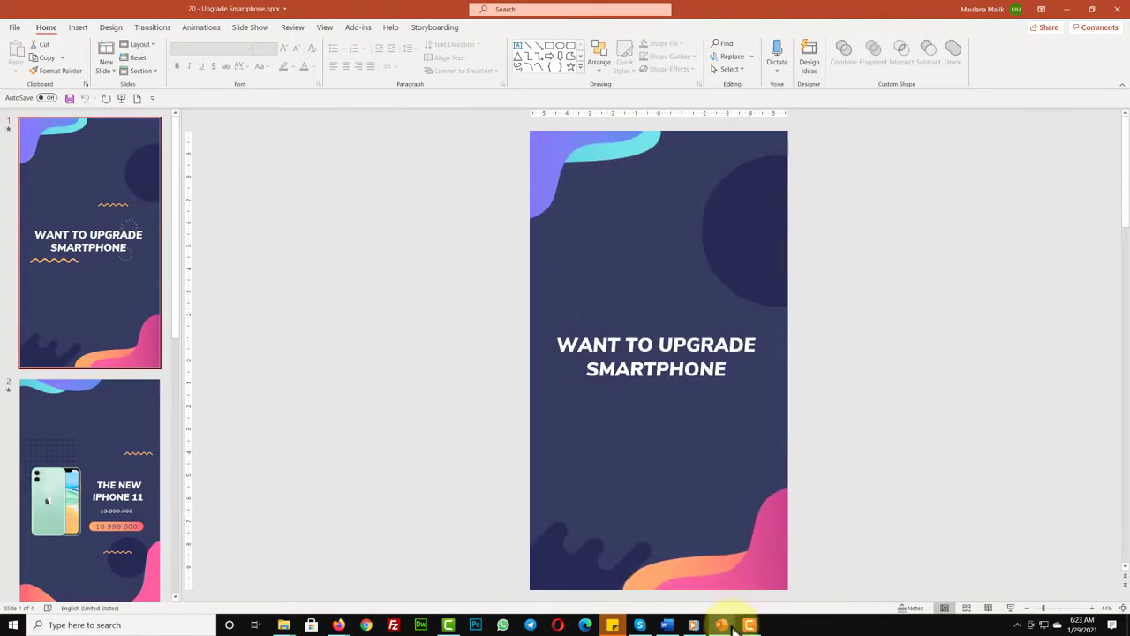
Return to the Pasta Delicious deck and replace the PASTA LOVER caption with 'BUSINESSS'.
{"action": "mouse_move", "coordinate": [721, 624]}
{"action": "left_click", "coordinate": [273, 574]}
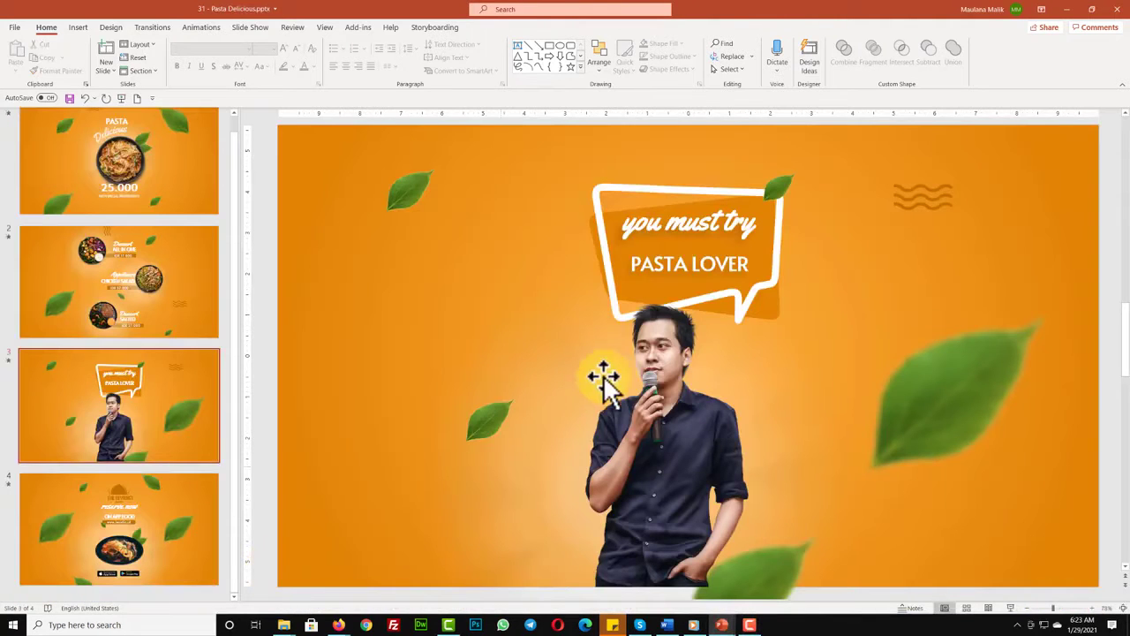
{"action": "left_click", "coordinate": [649, 265]}
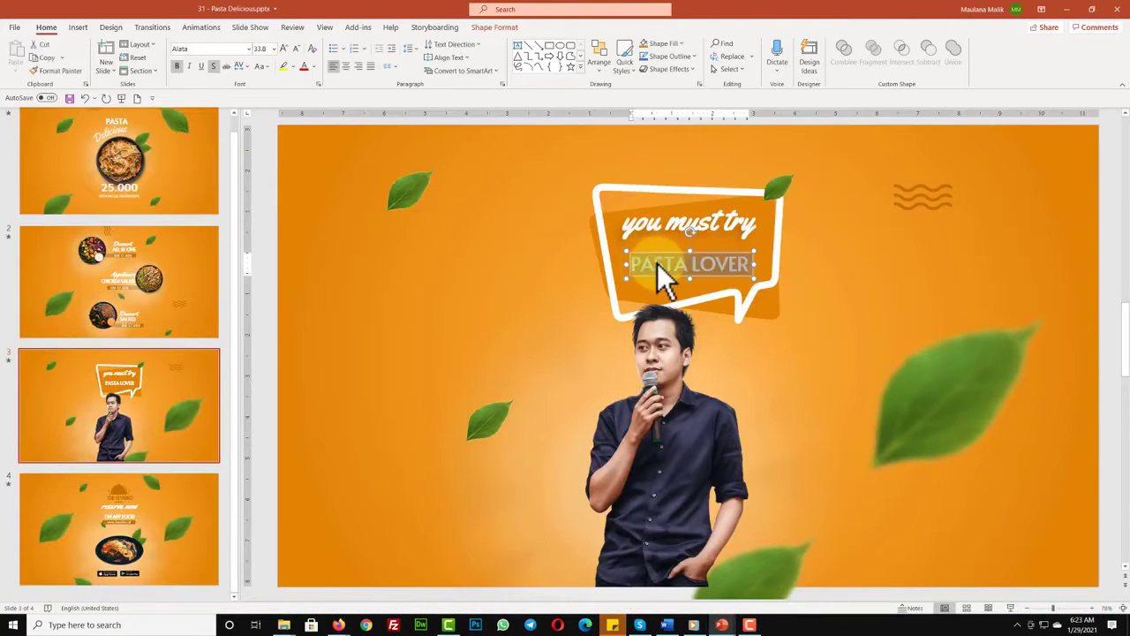
{"action": "type", "text": "BUSINE"}
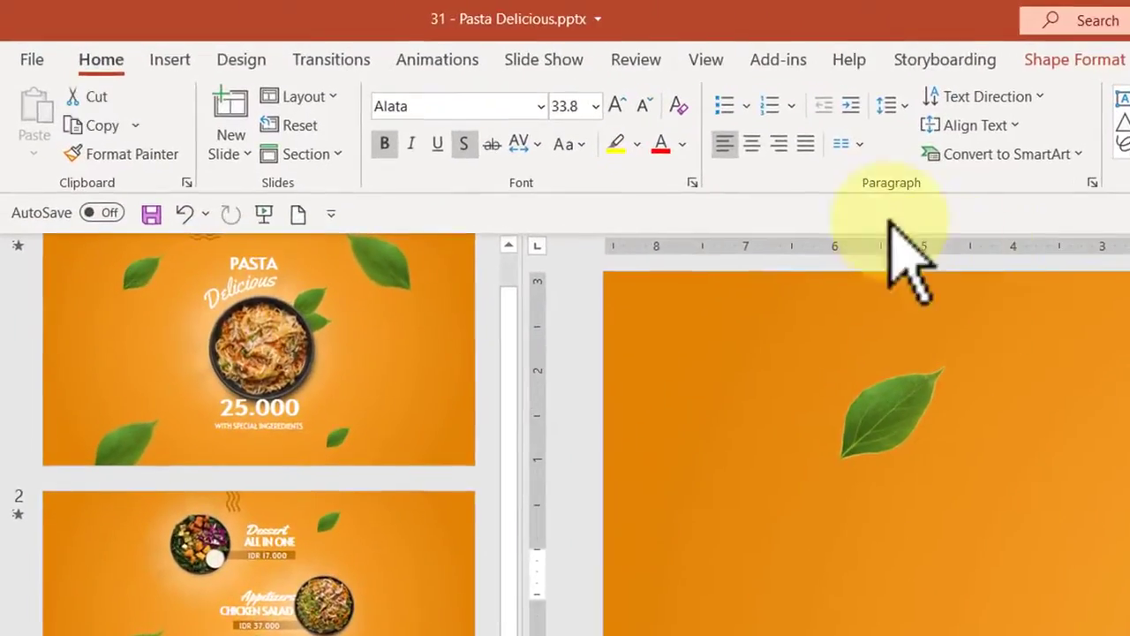
{"action": "type", "text": "SSS"}
Replace the slide 3 presenter photo with malik_s.png and preview the slide's animations.
{"action": "left_click", "coordinate": [859, 410]}
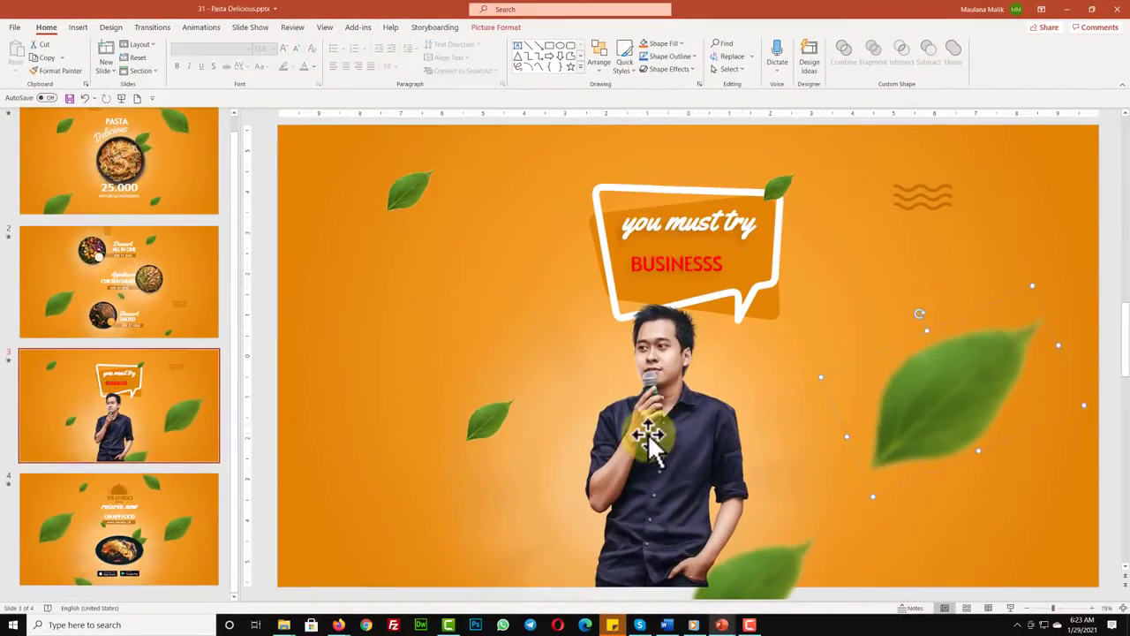
{"action": "key", "text": "Delete"}
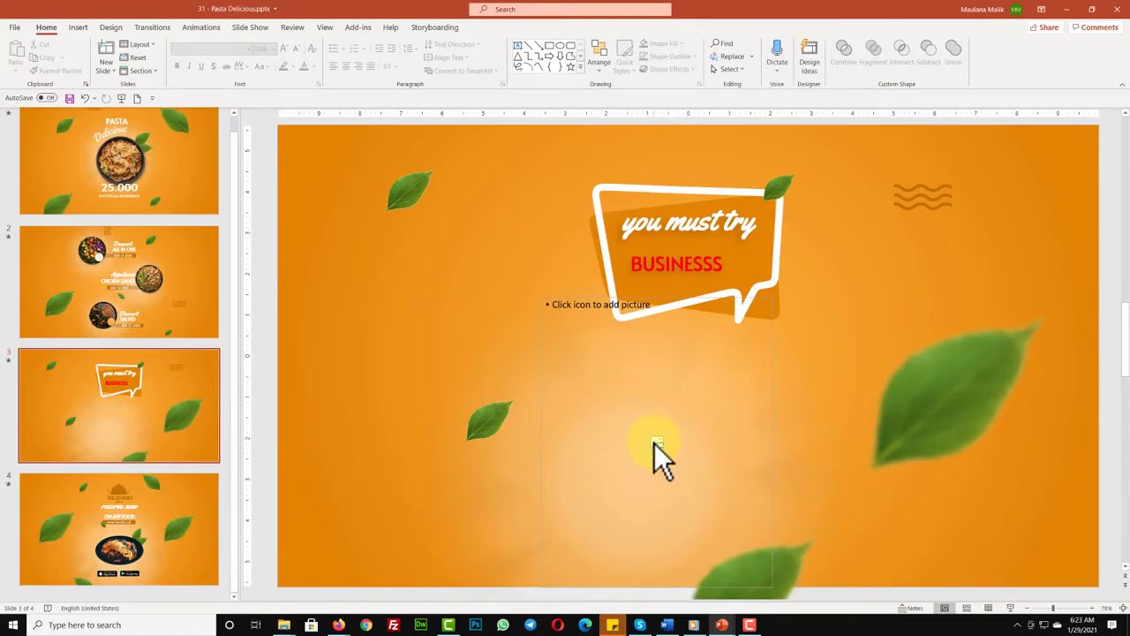
{"action": "left_click", "coordinate": [655, 443]}
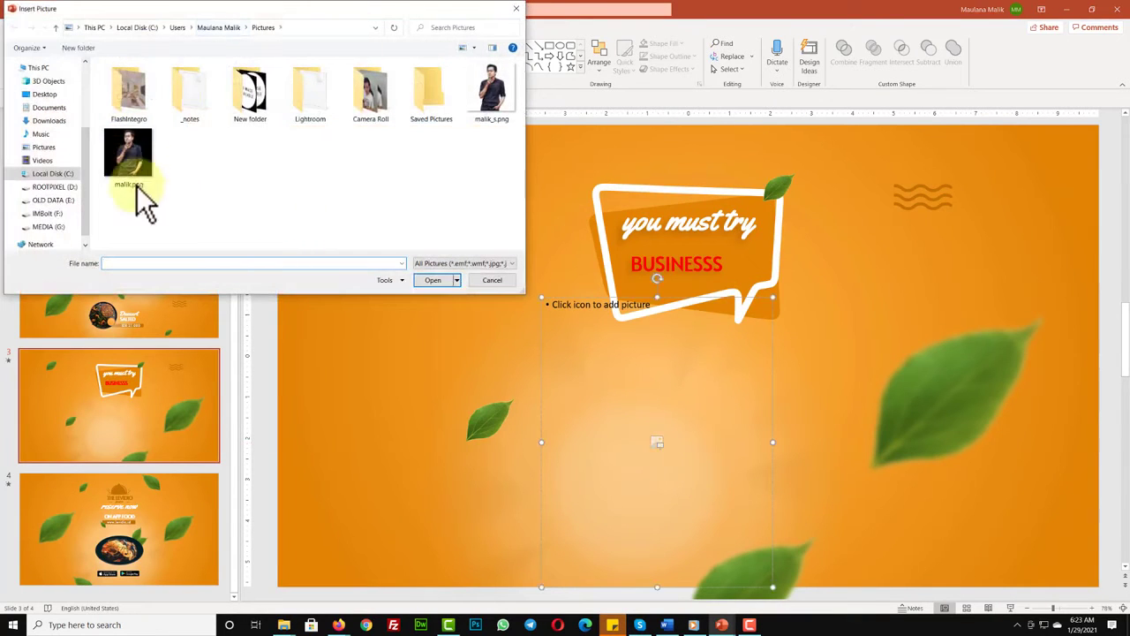
{"action": "left_click", "coordinate": [136, 162]}
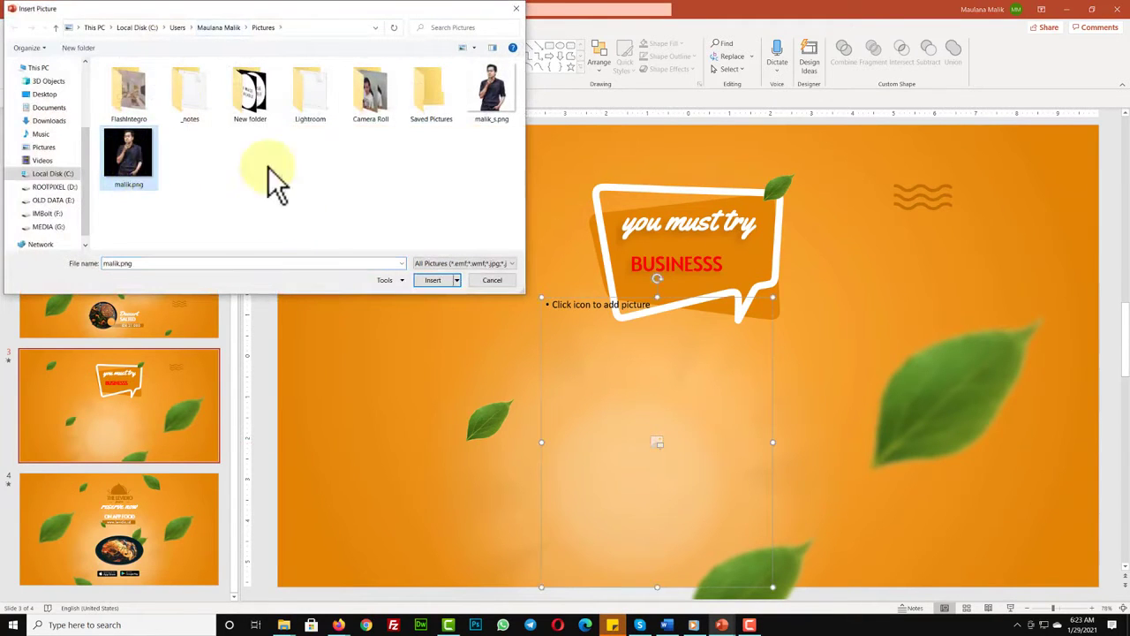
{"action": "left_click", "coordinate": [482, 100]}
{"action": "double_click", "coordinate": [492, 100]}
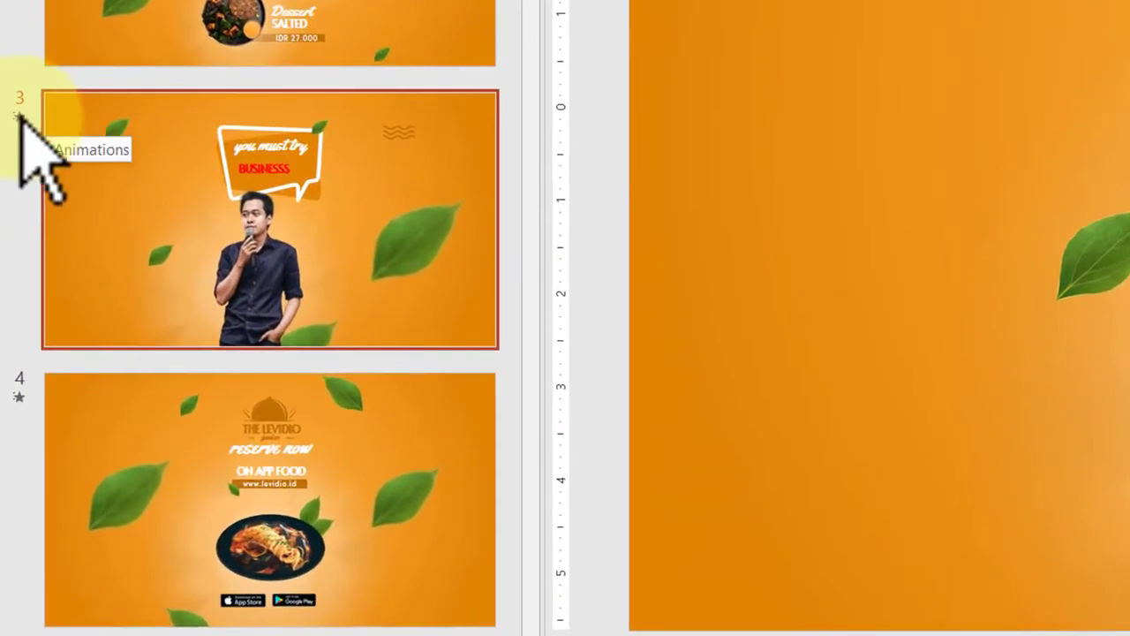
{"action": "left_click", "coordinate": [20, 118]}
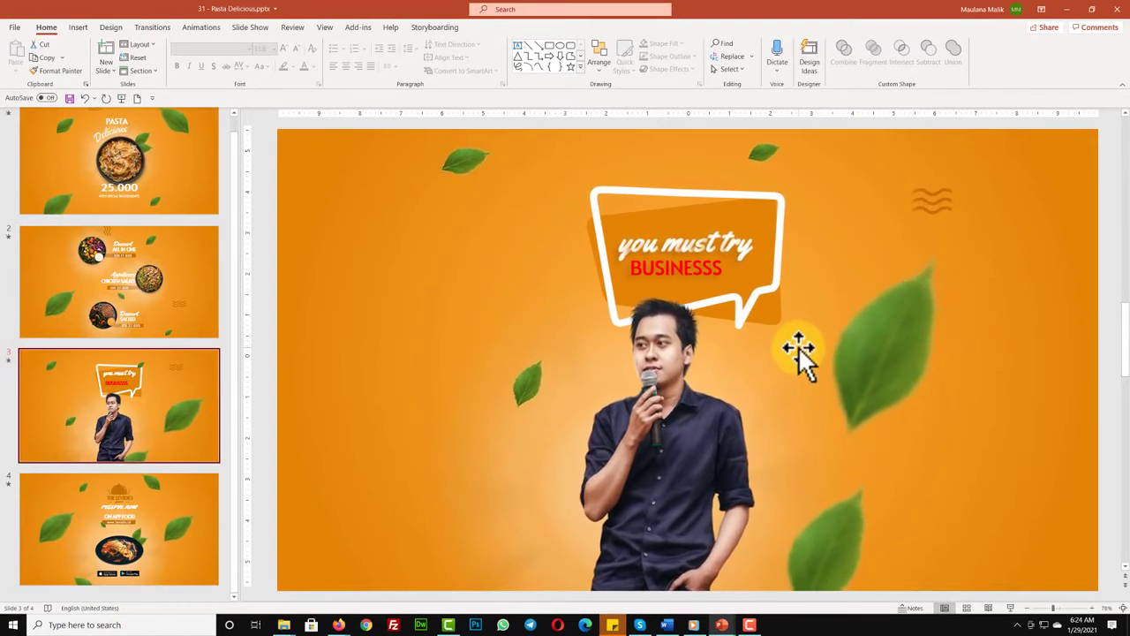
Open slide 3's Format Background pane from the Design tab, then go to the File backstage.
{"action": "left_click", "coordinate": [773, 259]}
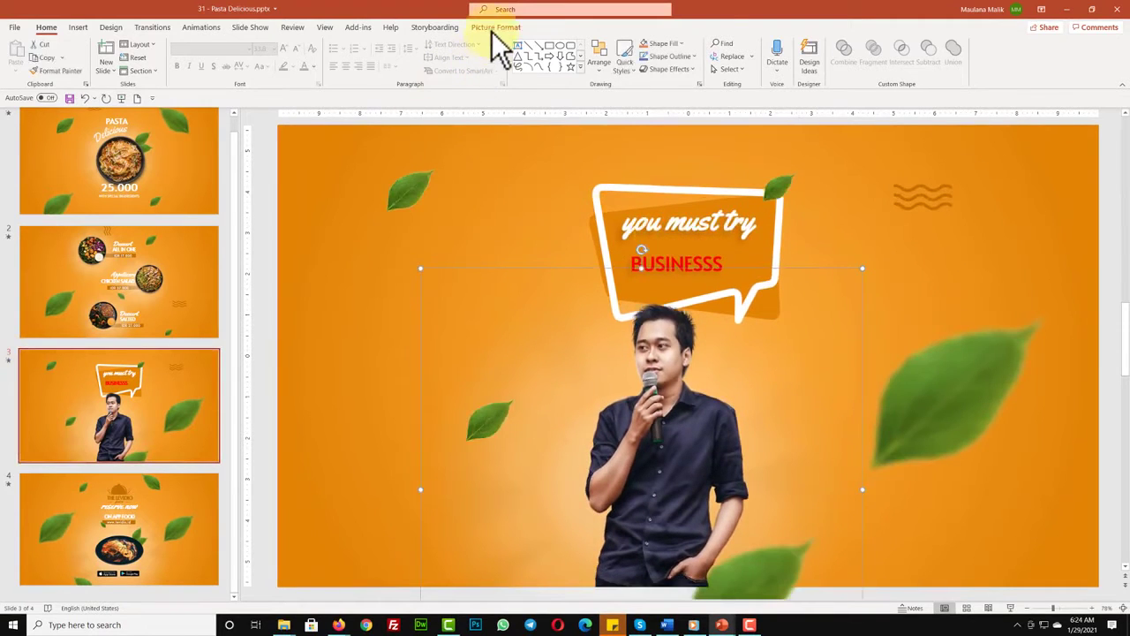
{"action": "left_click", "coordinate": [111, 29]}
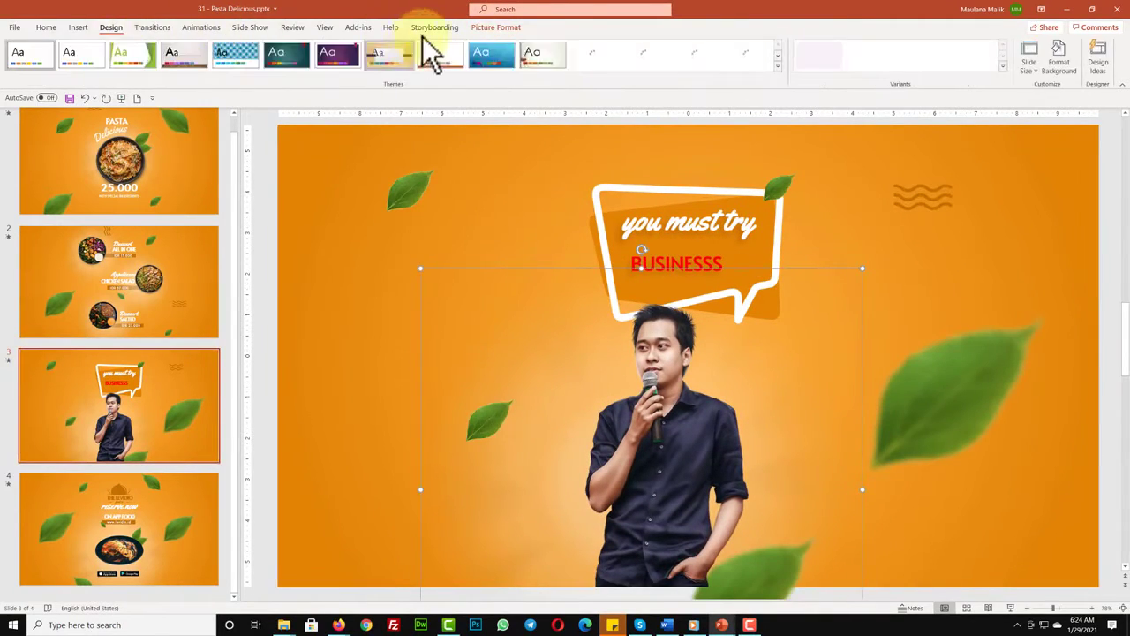
{"action": "left_click", "coordinate": [1059, 63]}
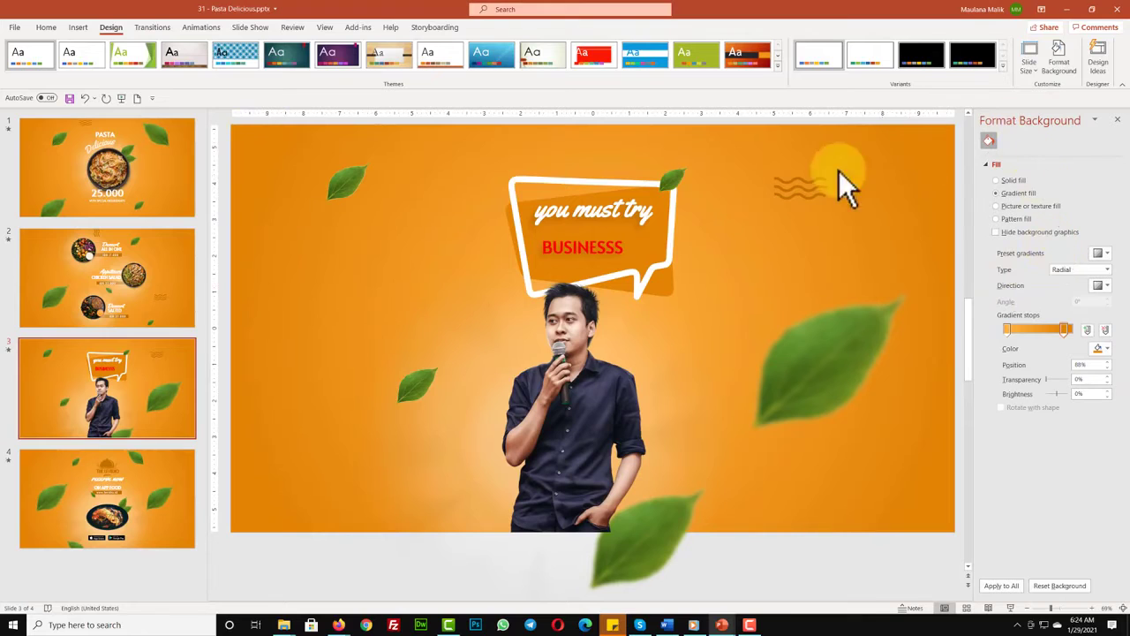
{"action": "left_click", "coordinate": [14, 28]}
Set the video export to 5 seconds per slide and Ultra HD (4K) quality, then go back.
{"action": "left_click", "coordinate": [34, 242]}
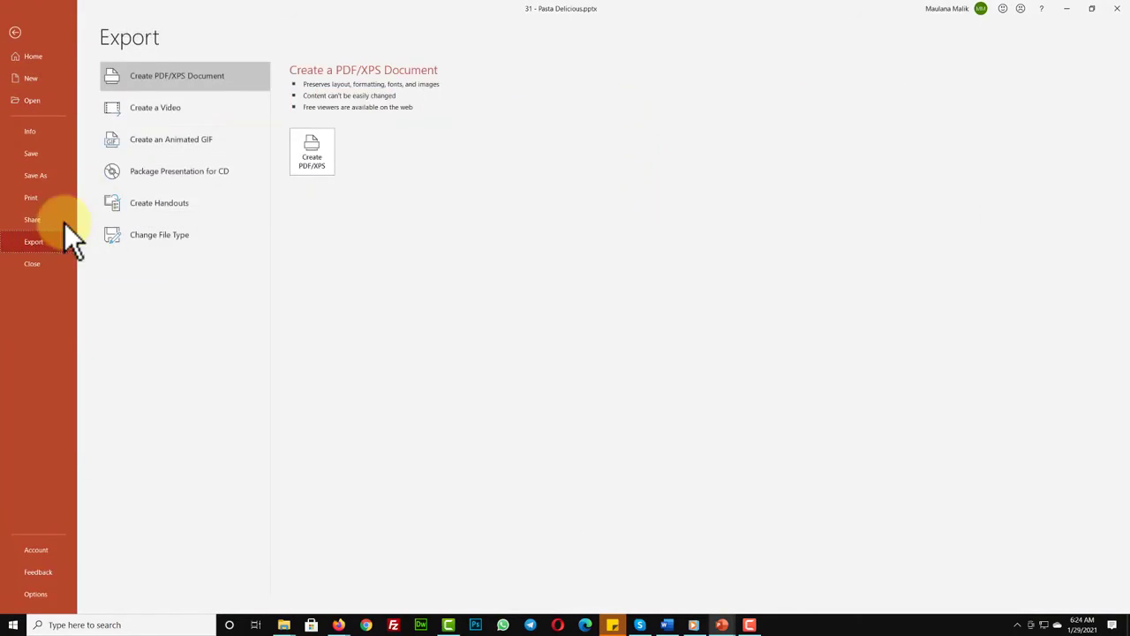
{"action": "left_click", "coordinate": [136, 110]}
{"action": "double_click", "coordinate": [406, 202]}
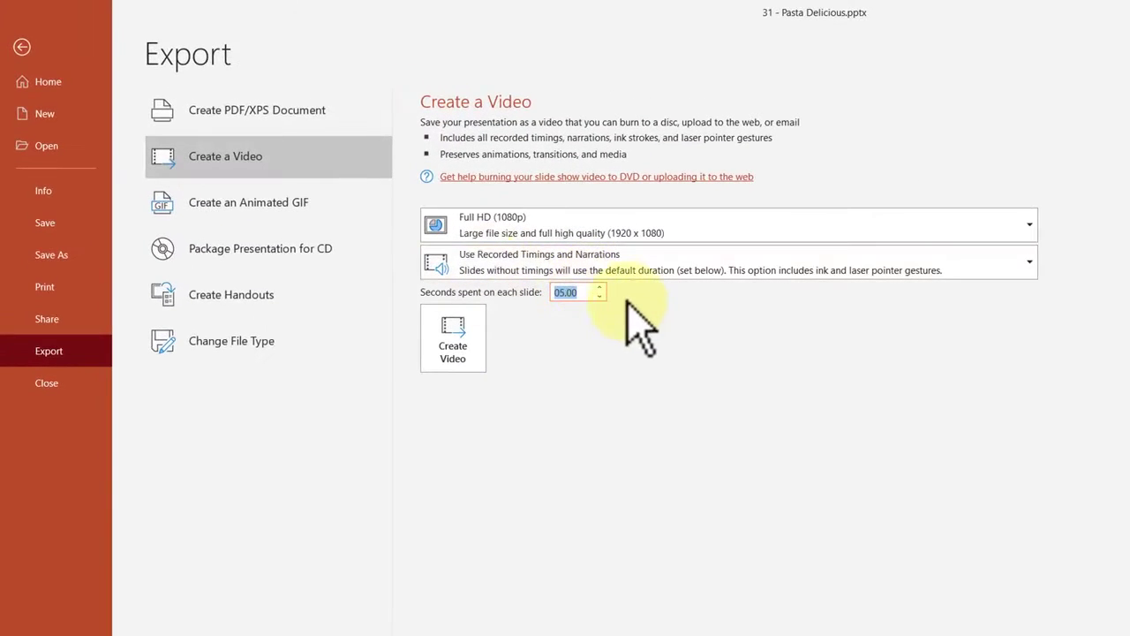
{"action": "type", "text": "5"}
{"action": "left_click", "coordinate": [567, 227]}
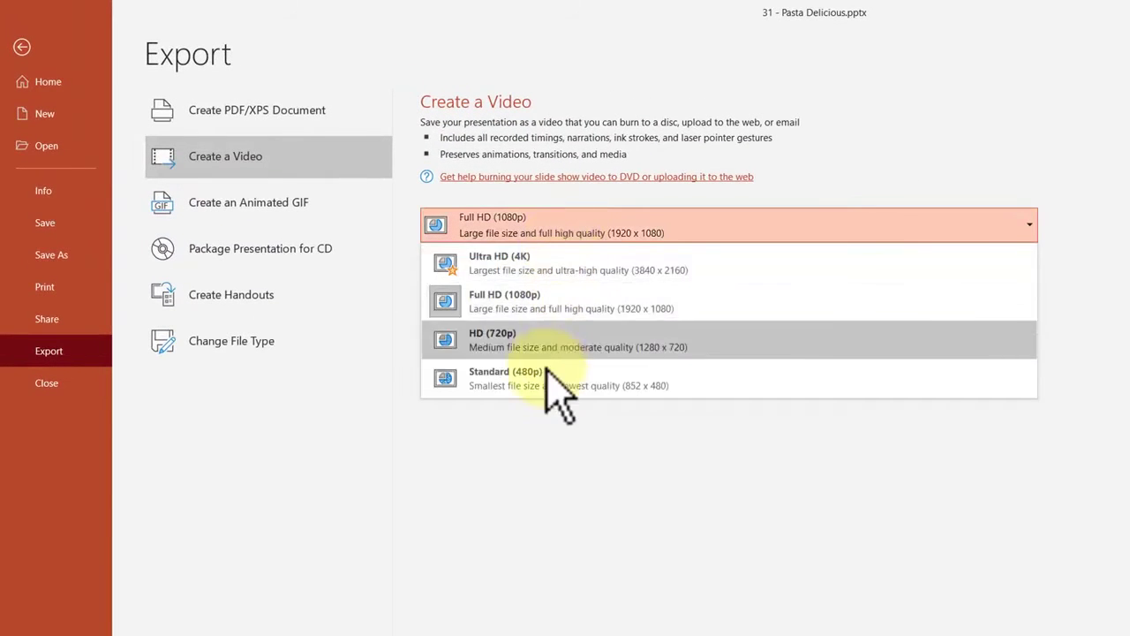
{"action": "left_click", "coordinate": [560, 265]}
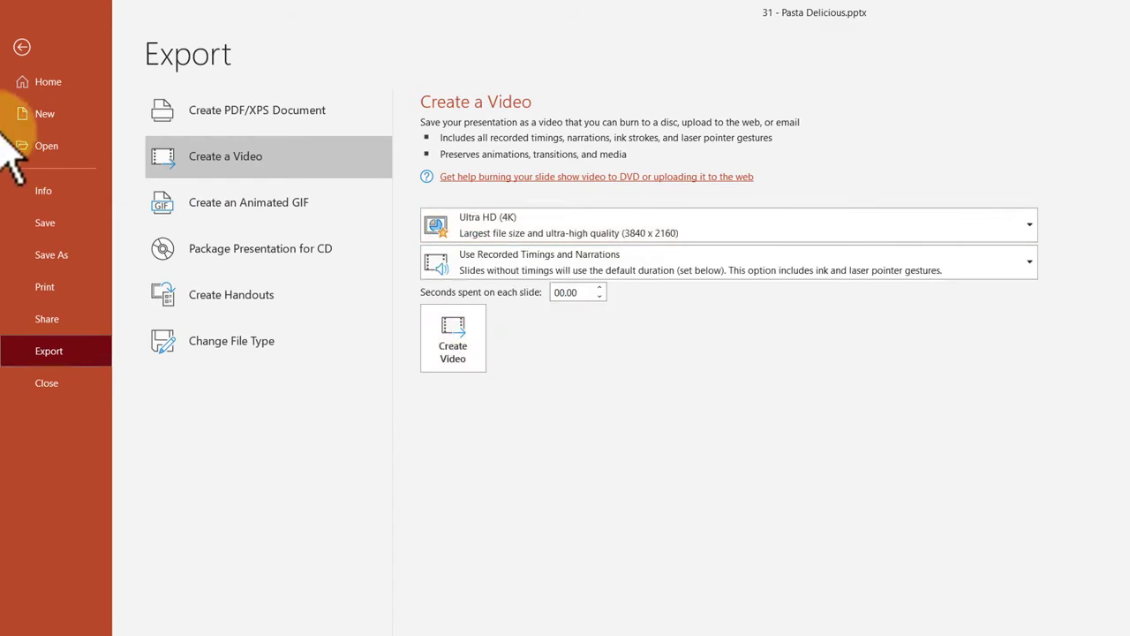
{"action": "left_click", "coordinate": [22, 42]}
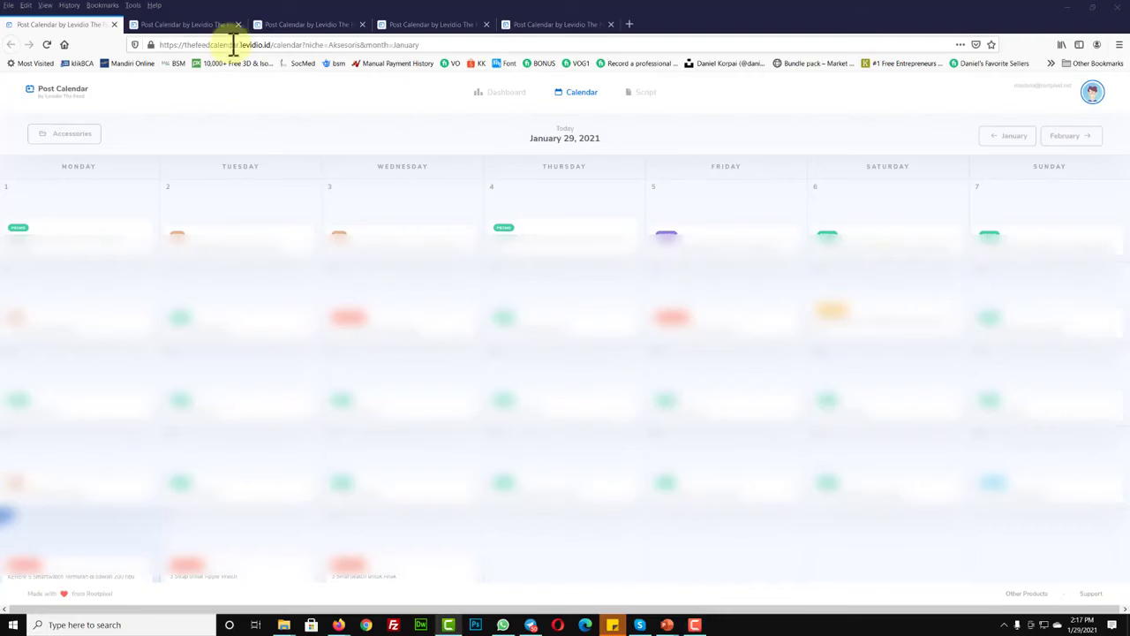
Browse the Accessories, Baby and Kids, Business and Fashion January calendars, ending on Fotografi.
{"action": "left_click", "coordinate": [205, 27]}
{"action": "left_click", "coordinate": [298, 26]}
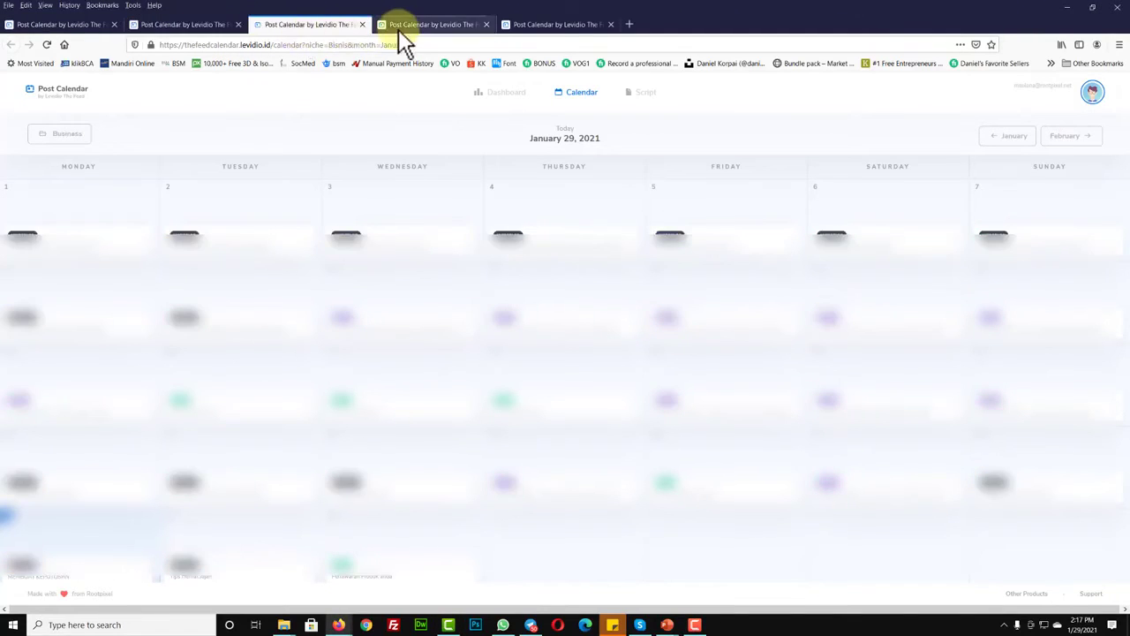
{"action": "left_click", "coordinate": [400, 26]}
{"action": "left_click", "coordinate": [561, 26]}
{"action": "left_click", "coordinate": [438, 24]}
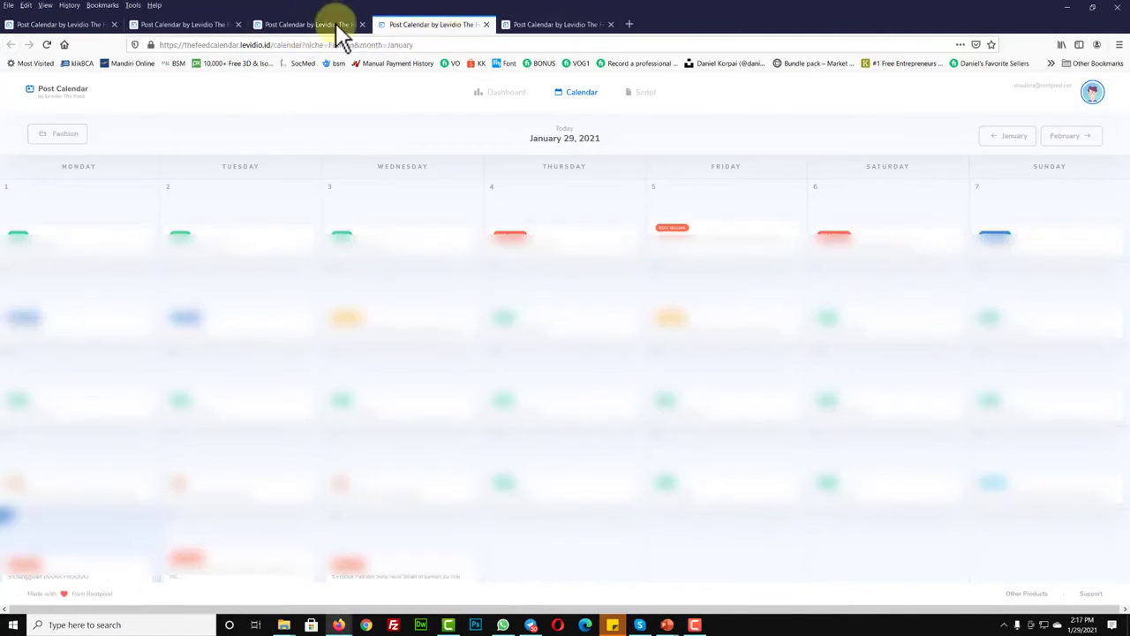
{"action": "left_click", "coordinate": [300, 26]}
{"action": "left_click", "coordinate": [208, 26]}
{"action": "left_click", "coordinate": [83, 27]}
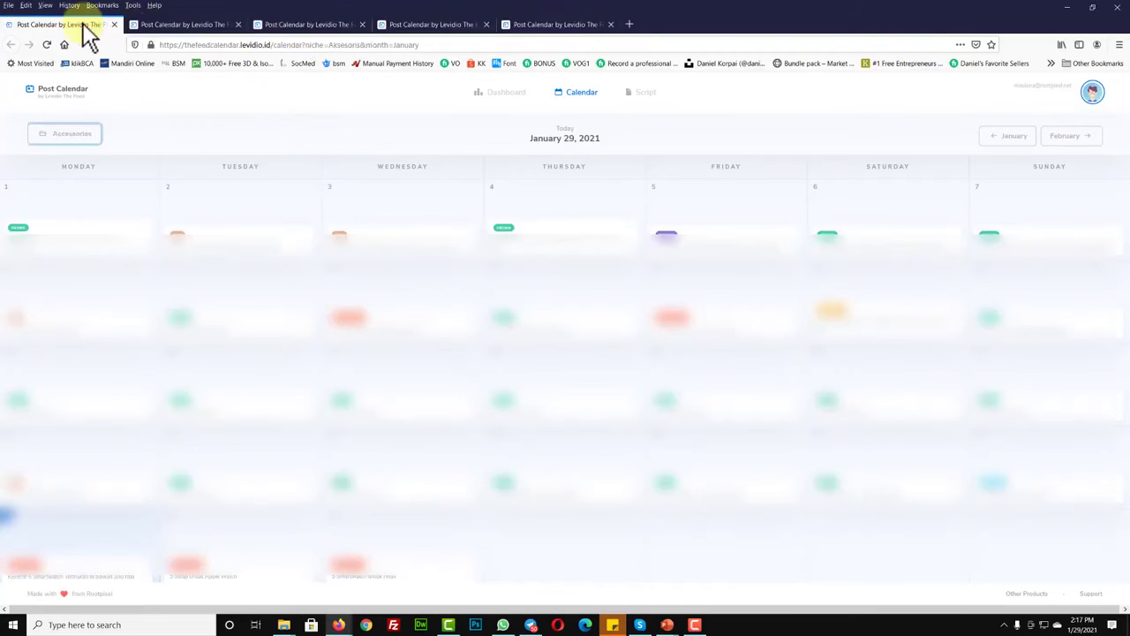
{"action": "left_click", "coordinate": [189, 26]}
{"action": "left_click", "coordinate": [299, 26]}
{"action": "left_click", "coordinate": [442, 27]}
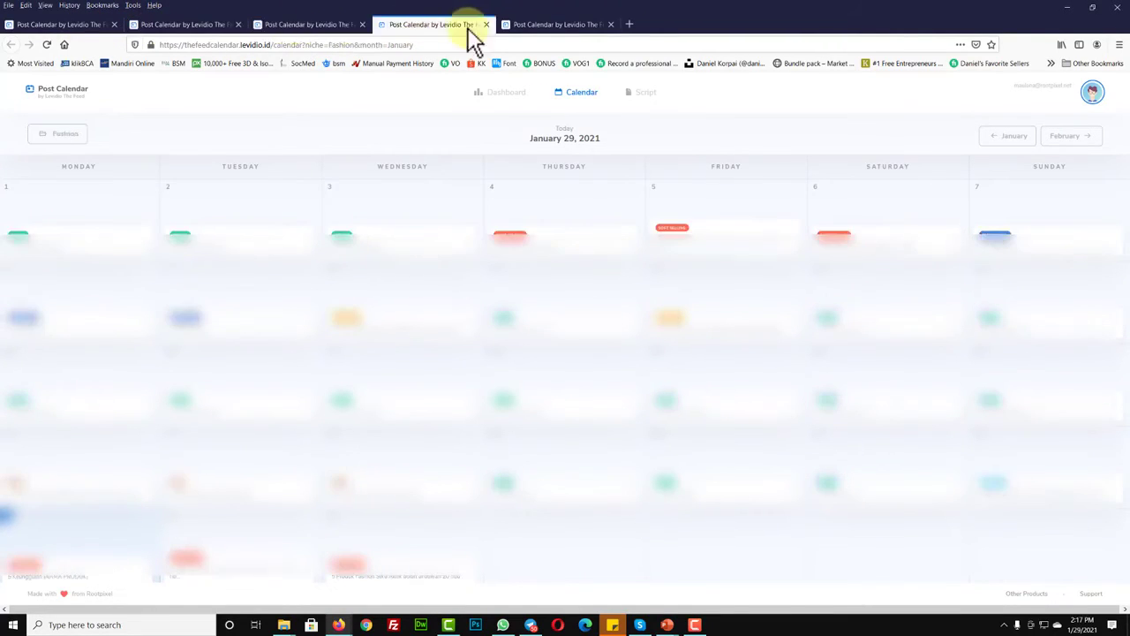
{"action": "left_click", "coordinate": [542, 27]}
{"action": "left_click", "coordinate": [397, 27]}
{"action": "left_click", "coordinate": [313, 27]}
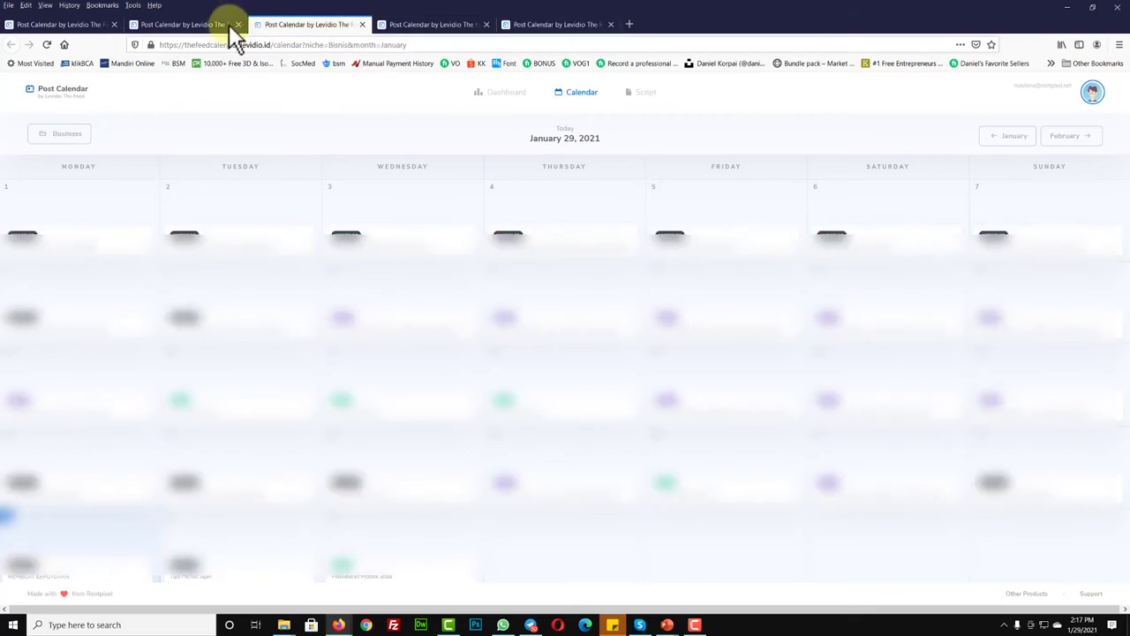
{"action": "left_click", "coordinate": [228, 24]}
{"action": "left_click", "coordinate": [81, 26]}
{"action": "left_click", "coordinate": [164, 27]}
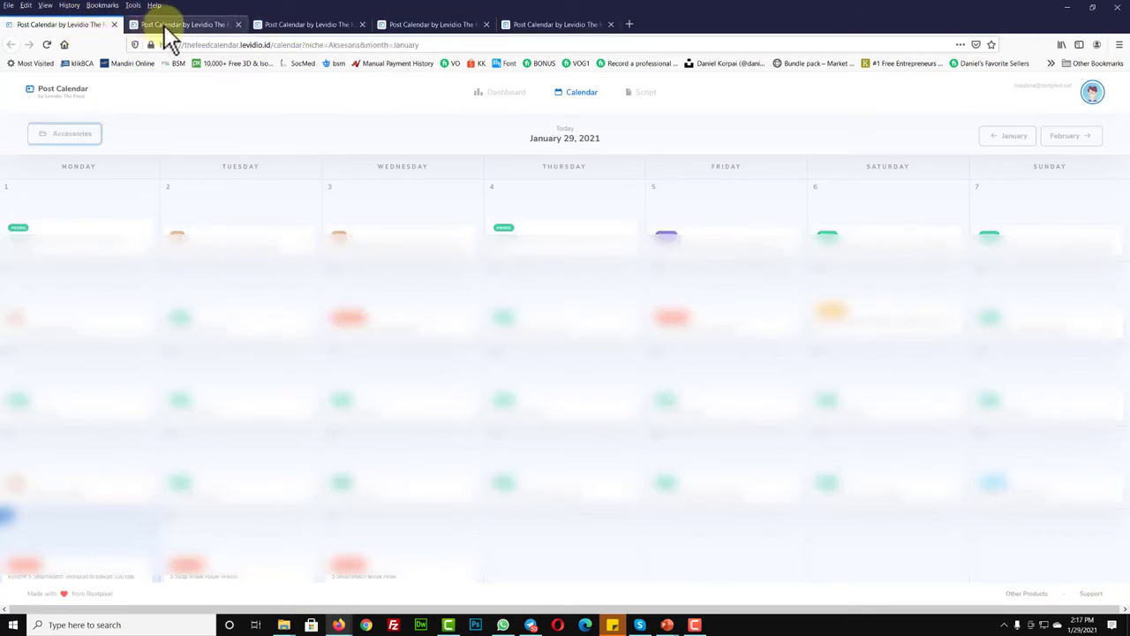
{"action": "left_click", "coordinate": [282, 27]}
{"action": "left_click", "coordinate": [423, 27]}
{"action": "left_click", "coordinate": [532, 28]}
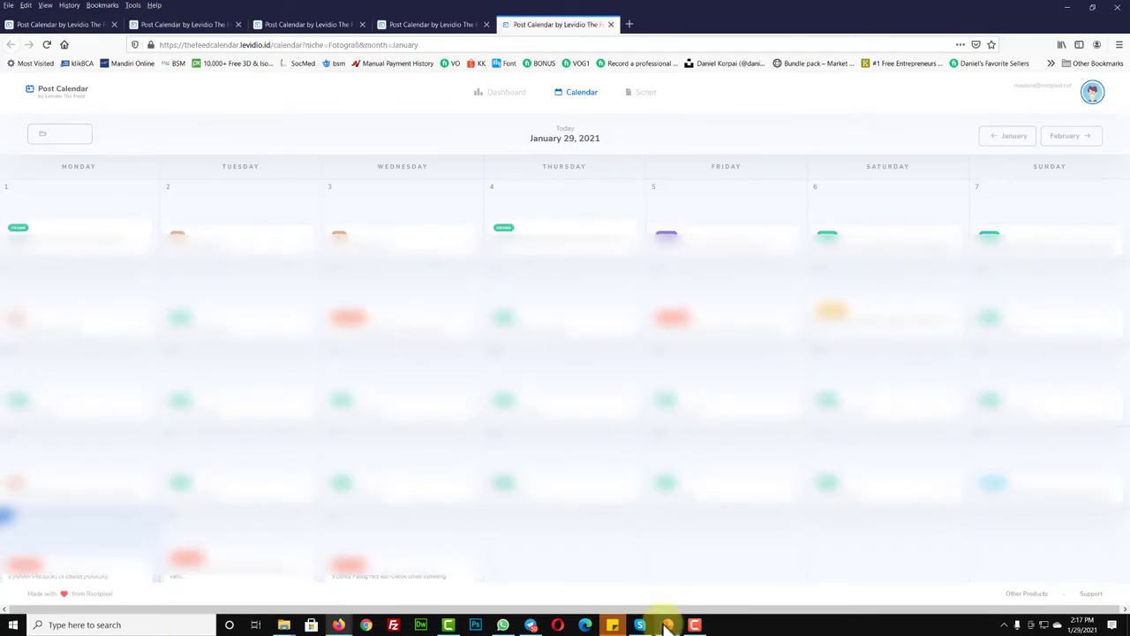
Cycle through the Pasta Delicious, Big Burger and Building PC decks, ending on Decorative Plants.
{"action": "mouse_move", "coordinate": [667, 625]}
{"action": "left_click", "coordinate": [353, 582]}
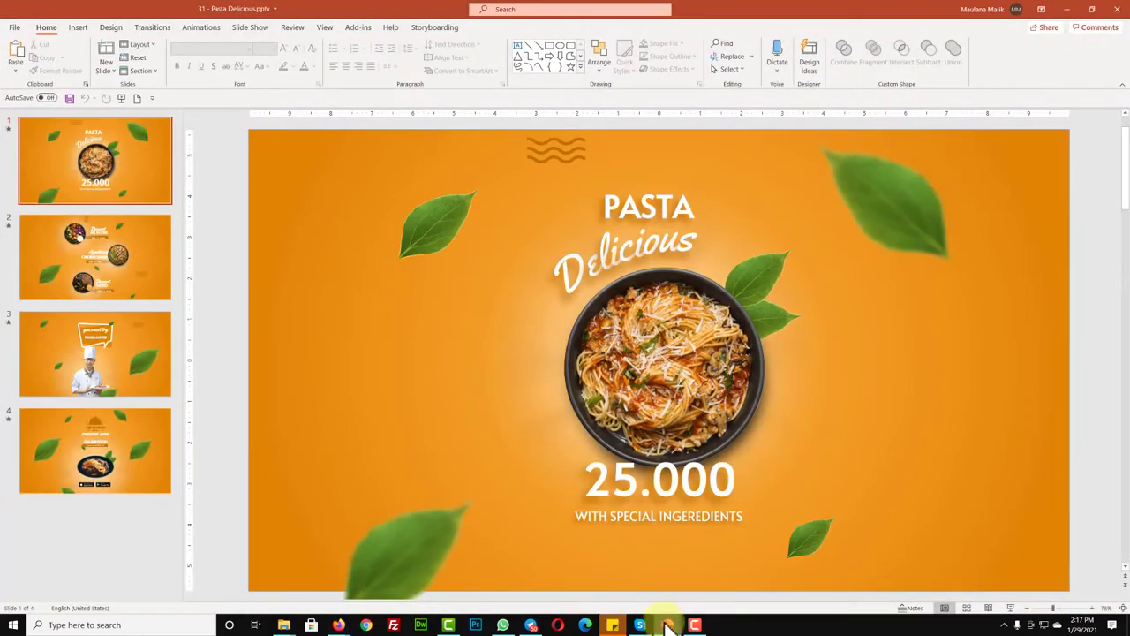
{"action": "left_click", "coordinate": [461, 579]}
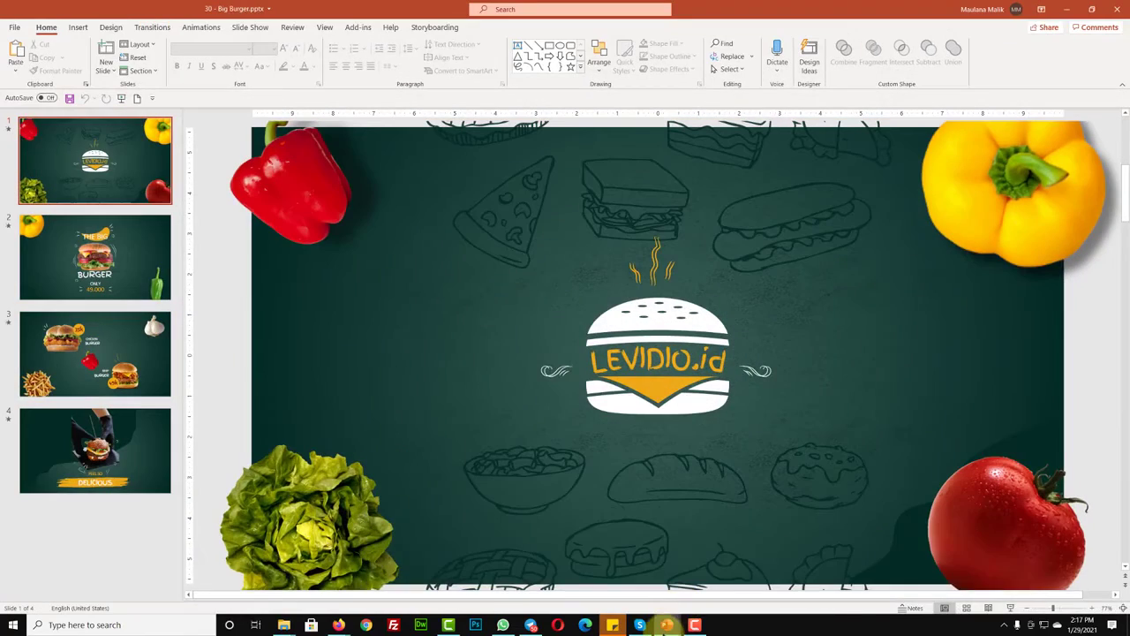
{"action": "left_click", "coordinate": [749, 585]}
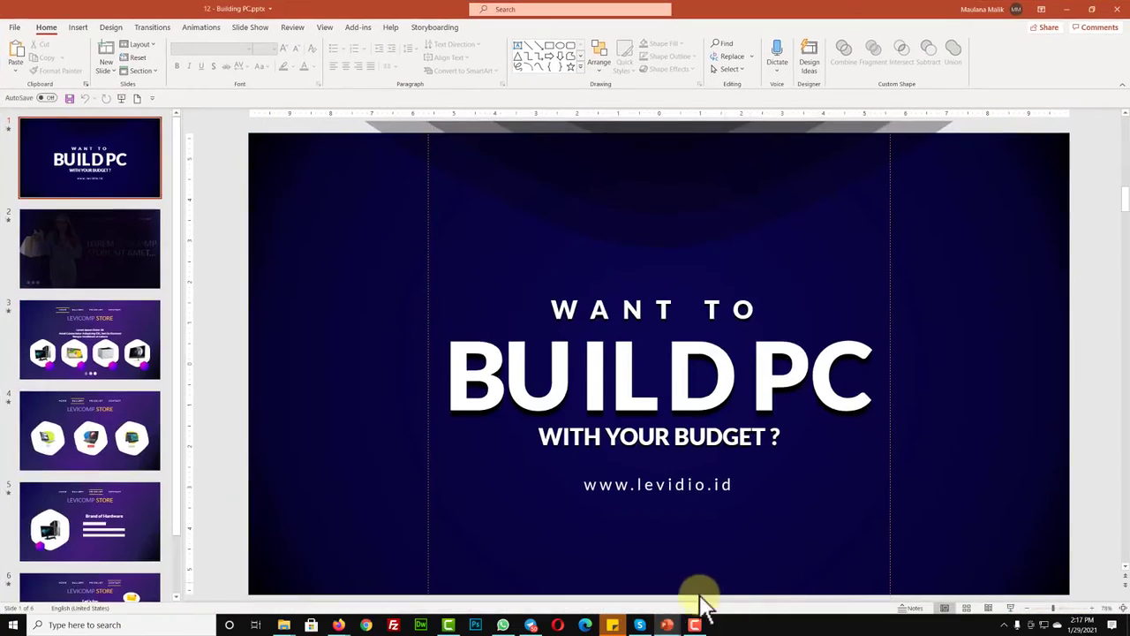
{"action": "left_click", "coordinate": [953, 575]}
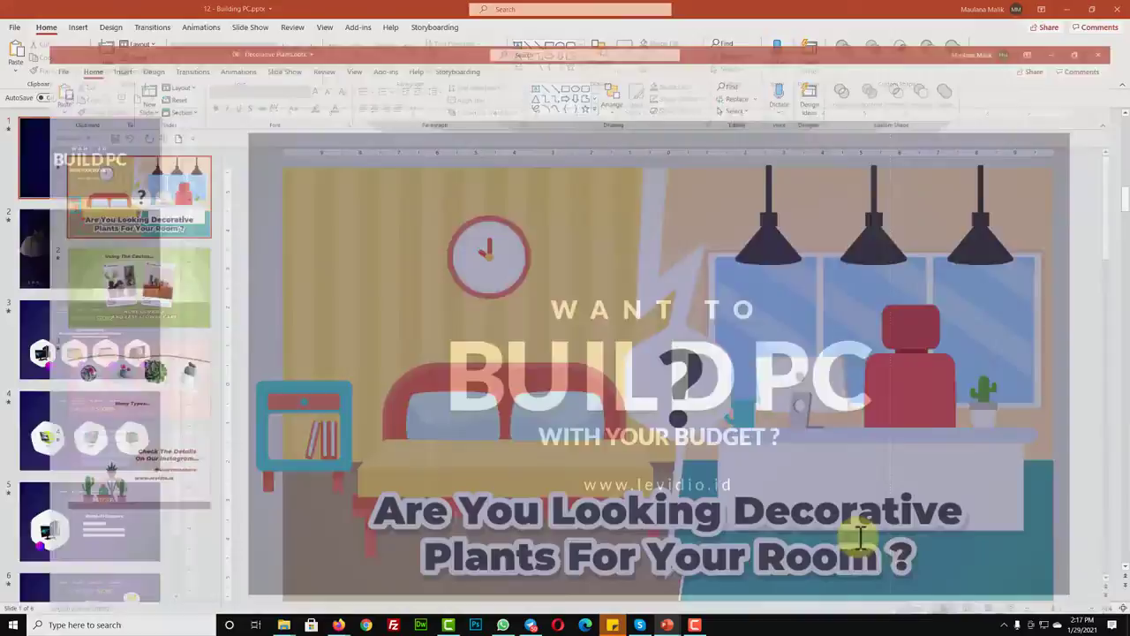